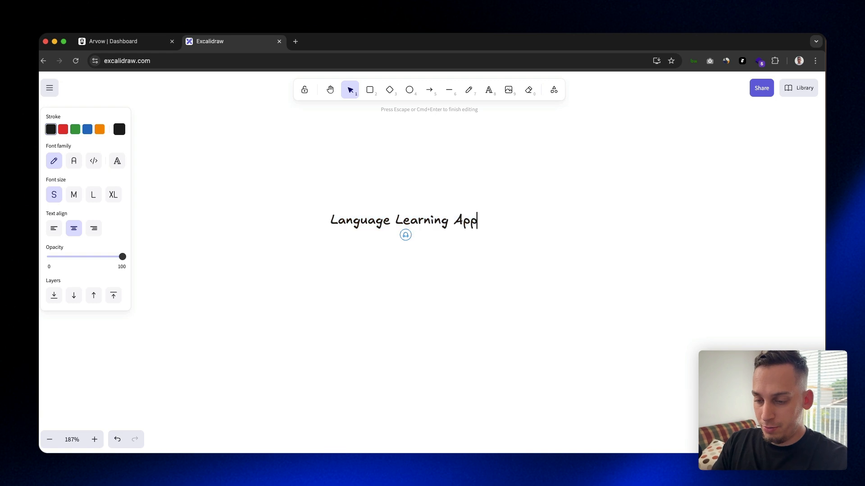
Complete the title text as "Language Learning App for Travel" and place a copy of it below
{"action": "type", "text": "Travel"}
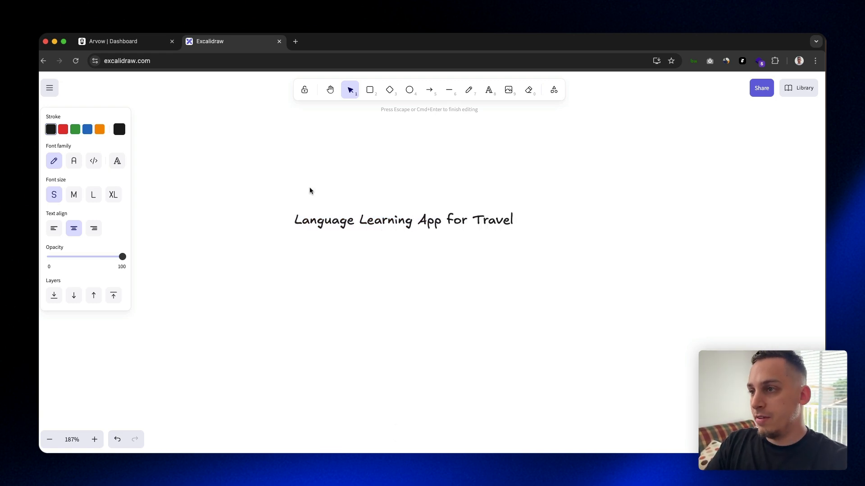
{"action": "key", "text": "Escape"}
{"action": "left_click", "coordinate": [358, 221]}
{"action": "left_click_drag", "start_coordinate": [358, 221], "coordinate": [253, 285]}
Replace the copied title's text with the start of a language list: "English, Spanish, PT, GER,"
{"action": "double_click", "coordinate": [254, 286]}
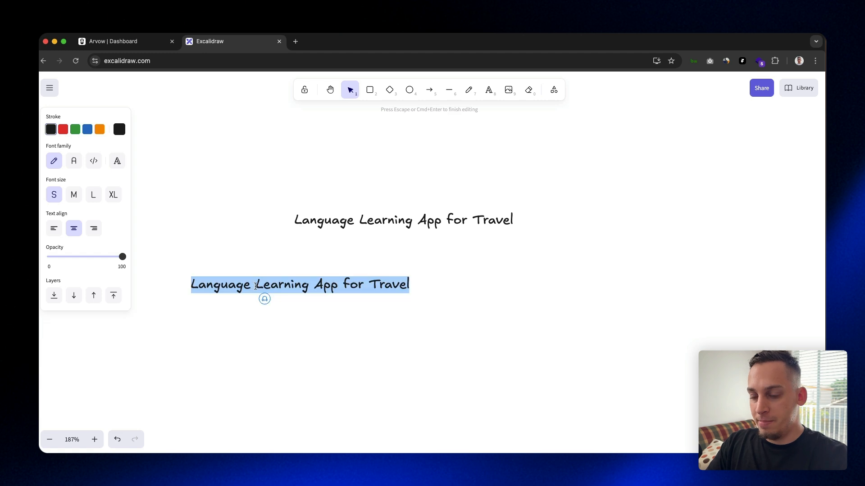
{"action": "type", "text": "German"}
{"action": "key", "text": "BackSpace"}
{"action": "key", "text": "BackSpace"}
{"action": "key", "text": "BackSpace"}
{"action": "key", "text": "BackSpace"}
{"action": "key", "text": "BackSpace"}
{"action": "type", "text": "English, Spanish"}
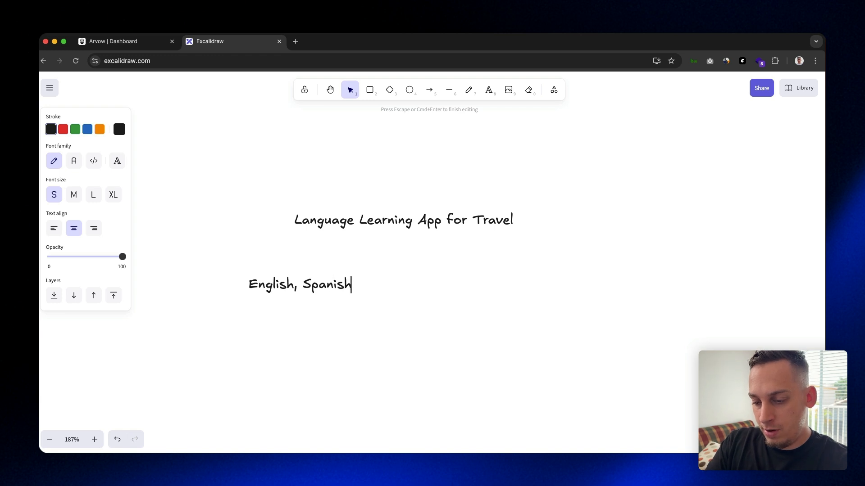
{"action": "type", "text": ", PT"}
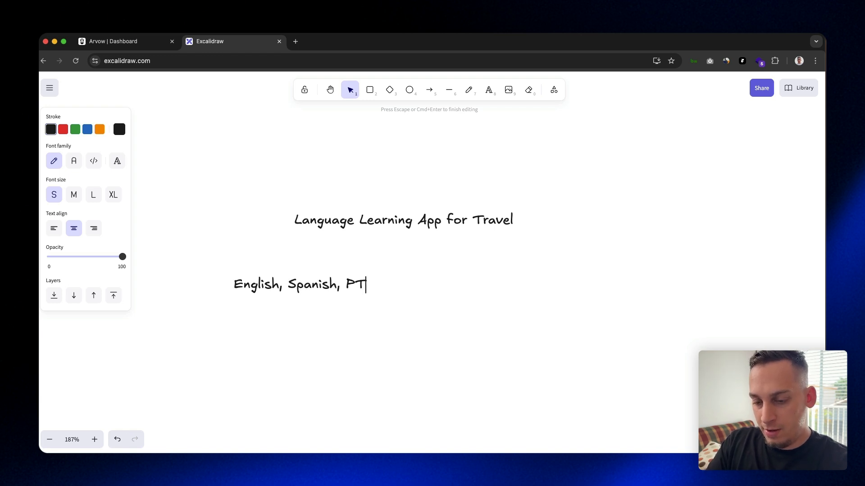
{"action": "type", "text": ", GERM"}
{"action": "key", "text": "BackSpace"}
{"action": "key", "text": "BackSpace"}
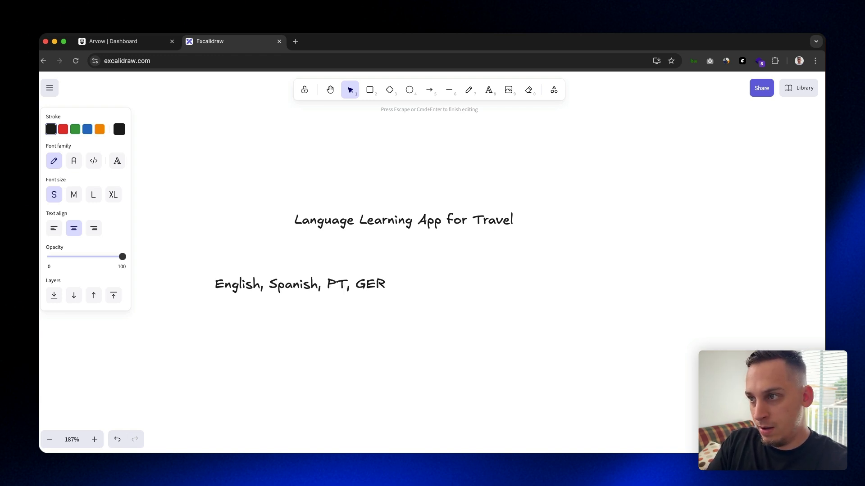
{"action": "key", "text": "BackSpace"}
{"action": "type", "text": "ER, "}
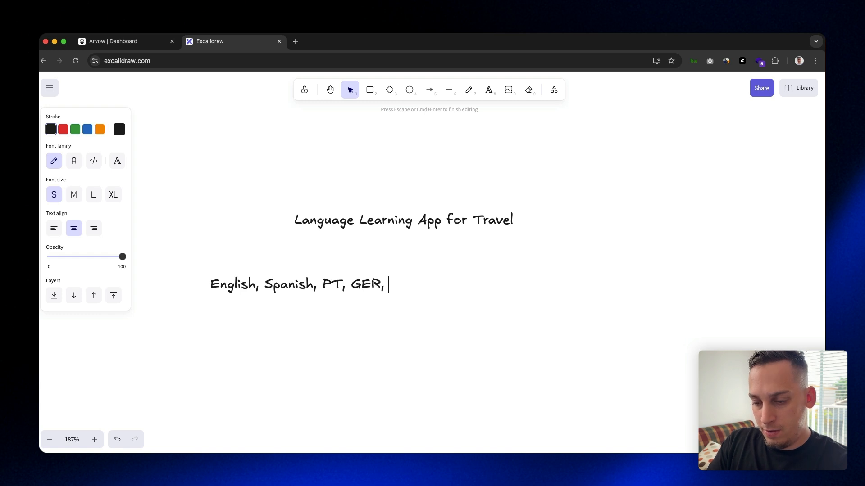
{"action": "type", "text": "French"}
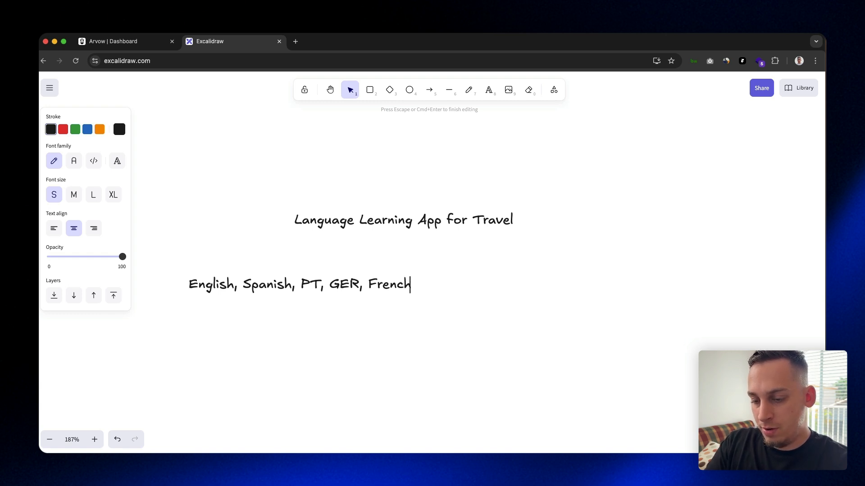
{"action": "type", "text": ", Ch"}
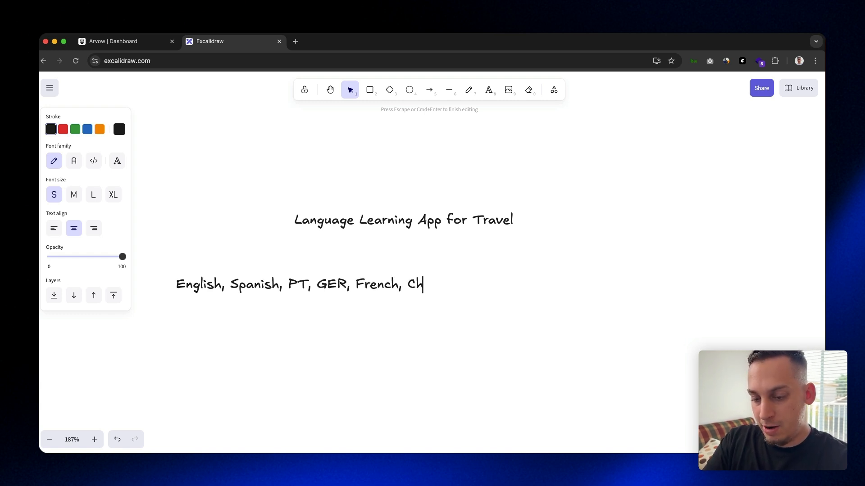
{"action": "type", "text": "inese, Japanse"}
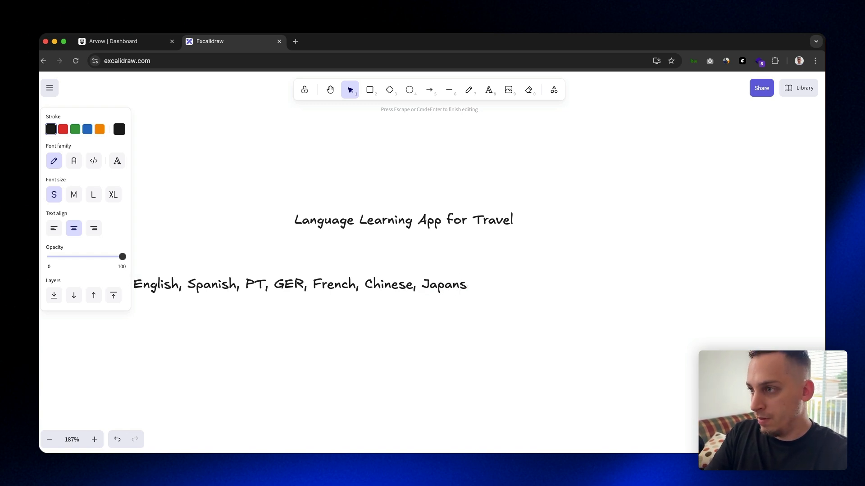
Extend the language list with French, Chinese, Japanese and Italian, and finish editing the text
{"action": "key", "text": "BackSpace"}
{"action": "key", "text": "BackSpace"}
{"action": "type", "text": "ese, "}
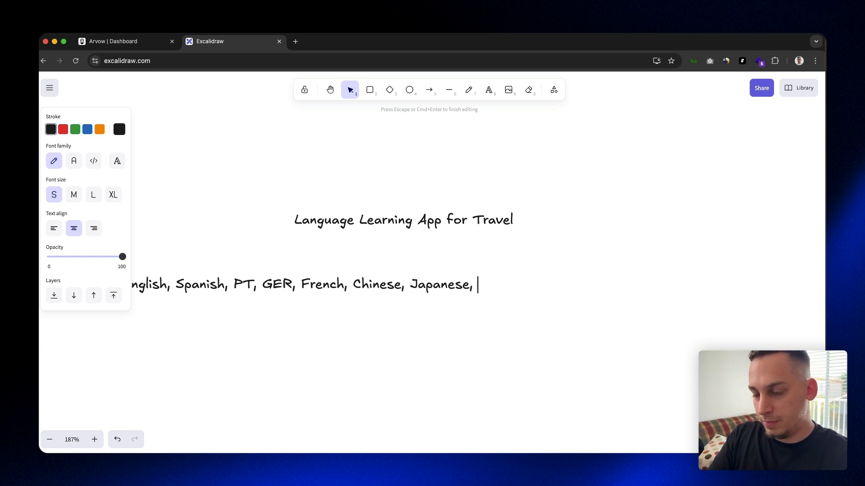
{"action": "type", "text": "Italian"}
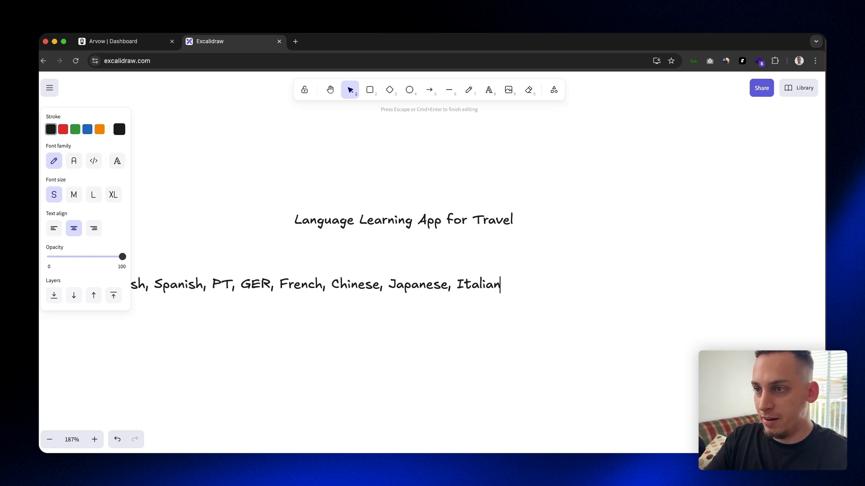
{"action": "key", "text": "Escape"}
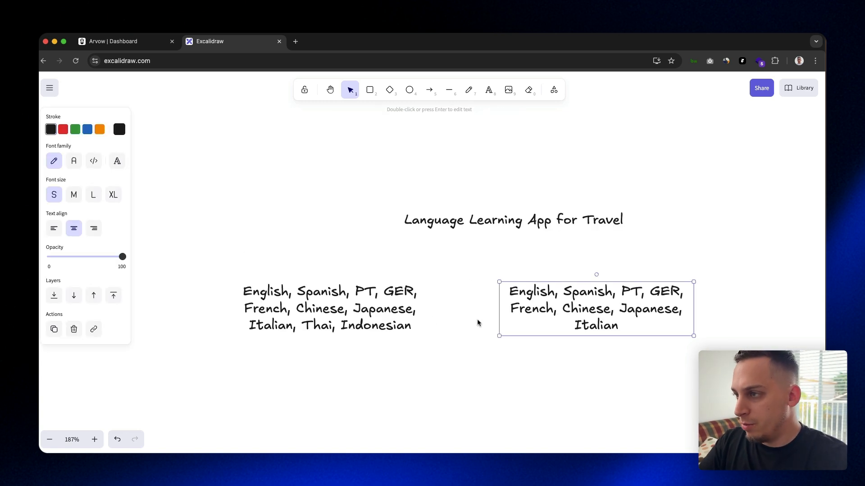
Replace the copied language list with a single dash, and move the title and the dash text closer to the original list
{"action": "double_click", "coordinate": [552, 295]}
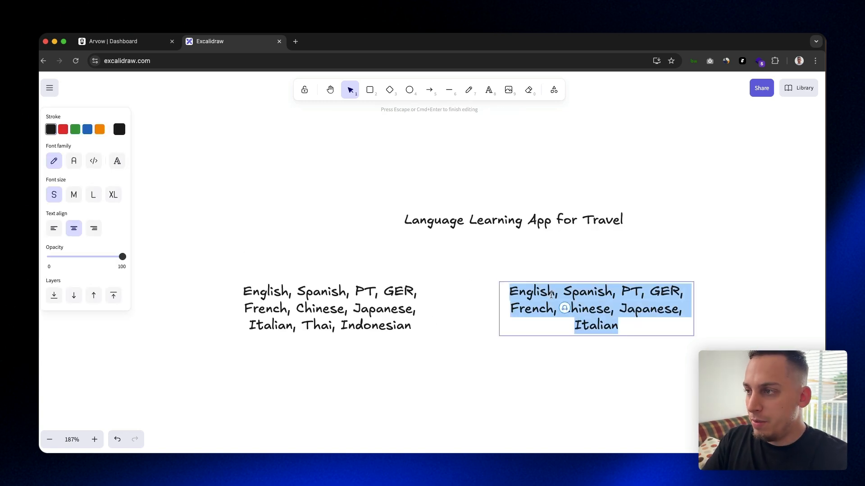
{"action": "key", "text": "BackSpace"}
{"action": "type", "text": "-"}
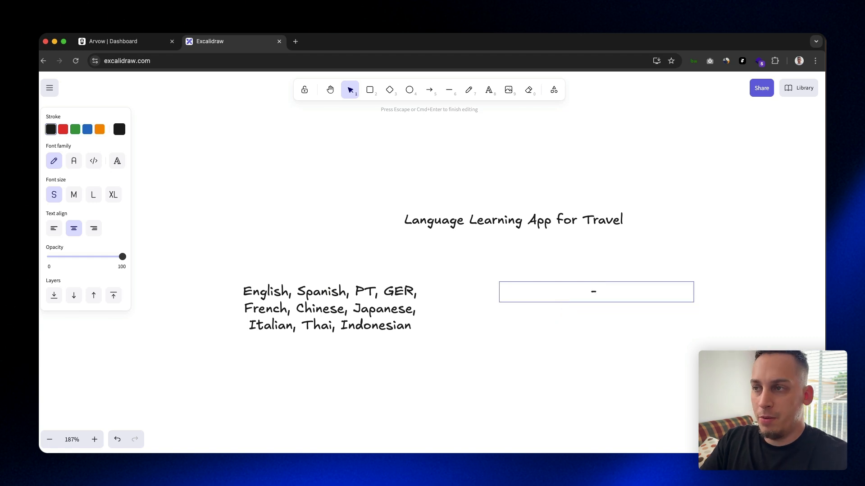
{"action": "left_click_drag", "start_coordinate": [481, 218], "coordinate": [319, 238]}
{"action": "left_click_drag", "start_coordinate": [592, 292], "coordinate": [565, 294]}
Write "- Hello" and "- Thanks" as the first two lines of the phrase list beside the languages
{"action": "double_click", "coordinate": [576, 294]}
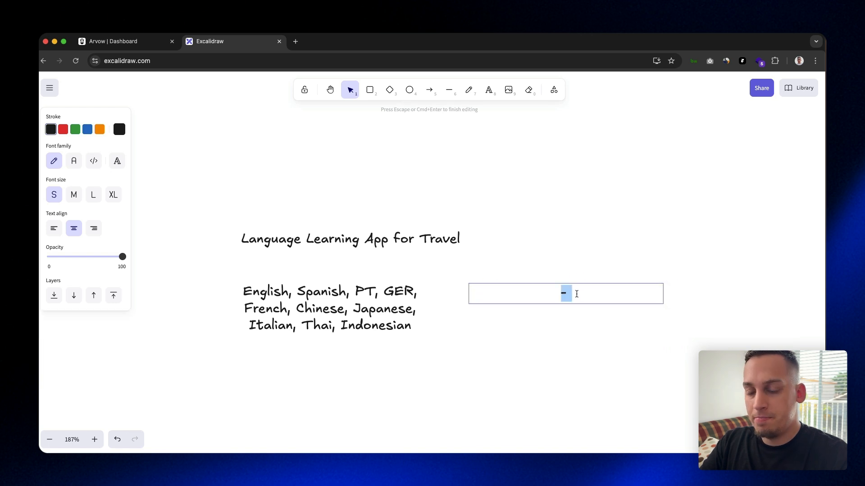
{"action": "key", "text": "Right"}
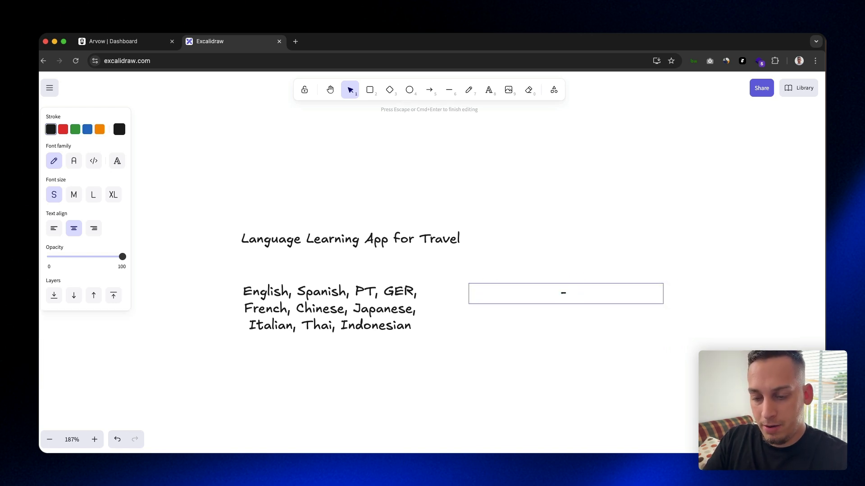
{"action": "type", "text": "Helo"}
{"action": "key", "text": "BackSpace"}
{"action": "type", "text": "lo."}
{"action": "key", "text": "BackSpace"}
{"action": "type", "text": ","}
{"action": "key", "text": "BackSpace"}
{"action": "key", "text": "Return"}
{"action": "type", "text": "- Thanks"}
{"action": "key", "text": "Return"}
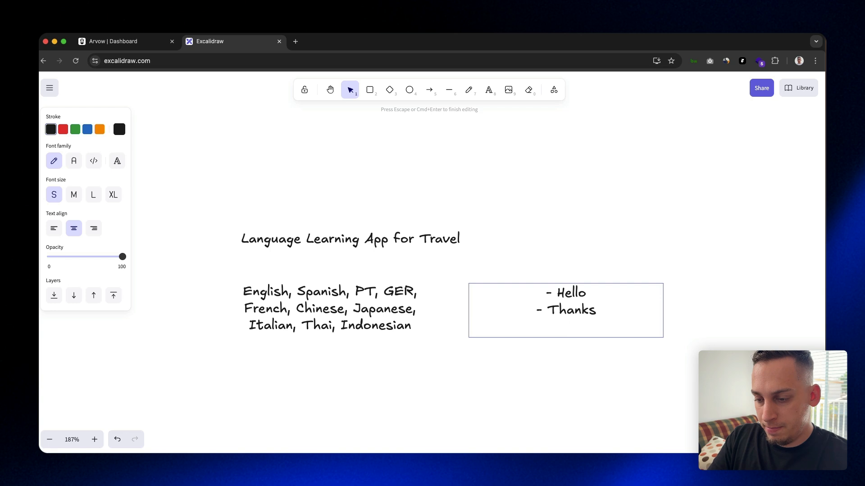
Add the lines "- Where is the bathroom?", "- Can you take me here?" and "- ...." to the phrase list
{"action": "type", "text": "- Wher eis the"}
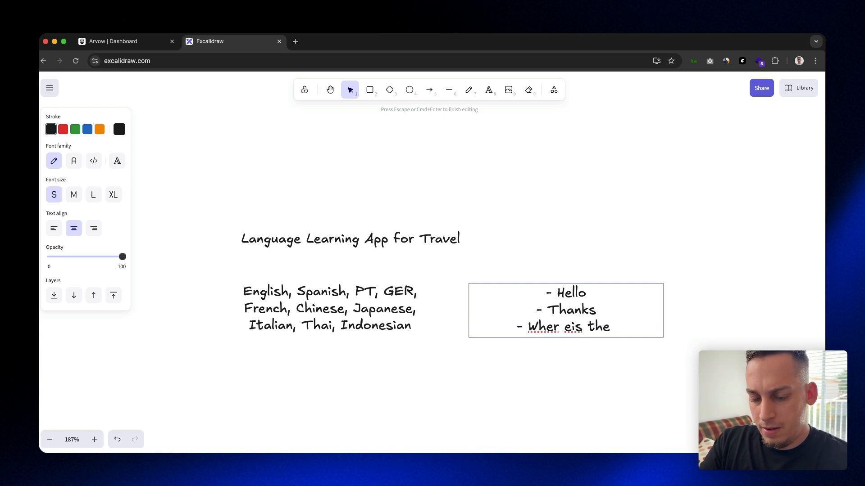
{"action": "type", "text": " bathroom?"}
{"action": "key", "text": "Return"}
{"action": "type", "text": "- Can you t"}
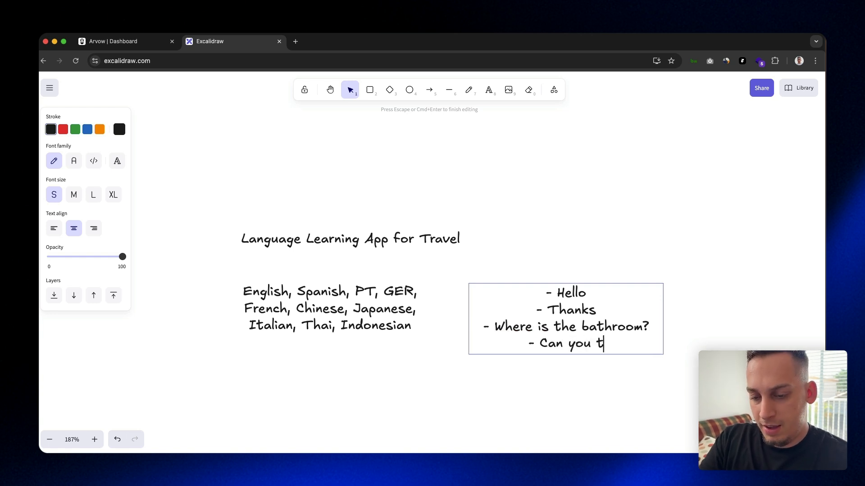
{"action": "type", "text": "ake me here"}
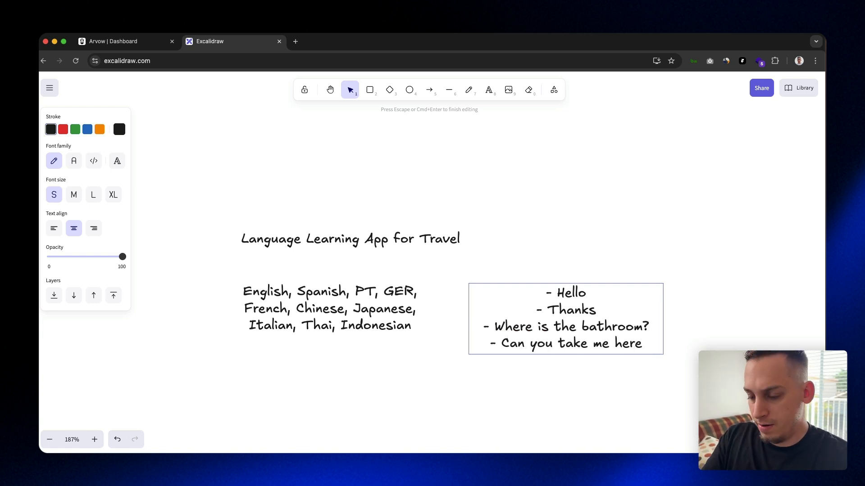
{"action": "type", "text": "?"}
{"action": "key", "text": "Return"}
{"action": "type", "text": "- ...."}
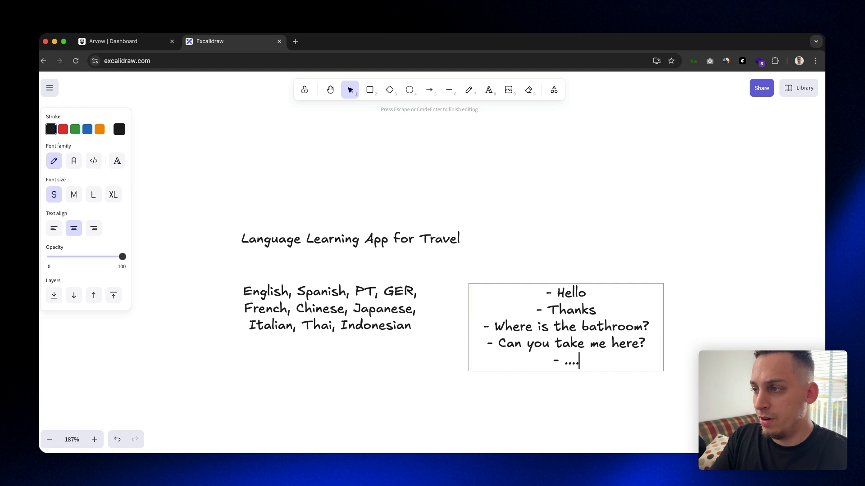
{"action": "left_click", "coordinate": [493, 274]}
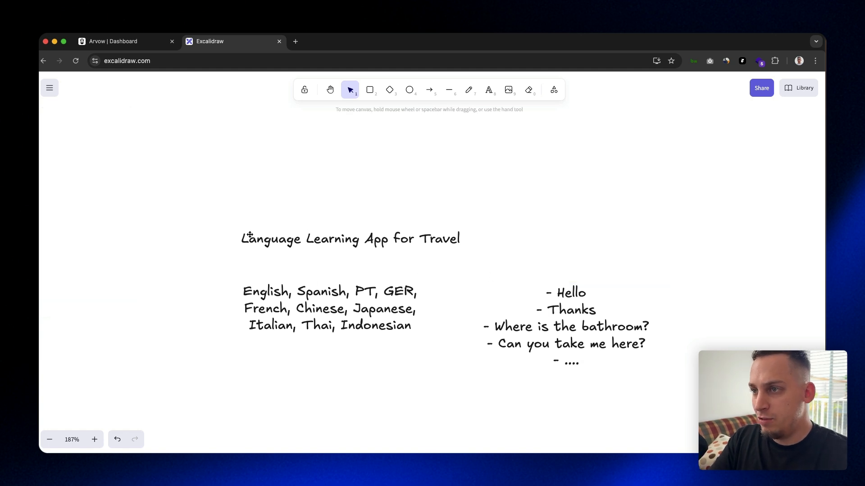
{"action": "left_click_drag", "start_coordinate": [224, 278], "coordinate": [446, 357]}
{"action": "left_click_drag", "start_coordinate": [459, 274], "coordinate": [456, 252]}
{"action": "left_click", "coordinate": [458, 253]}
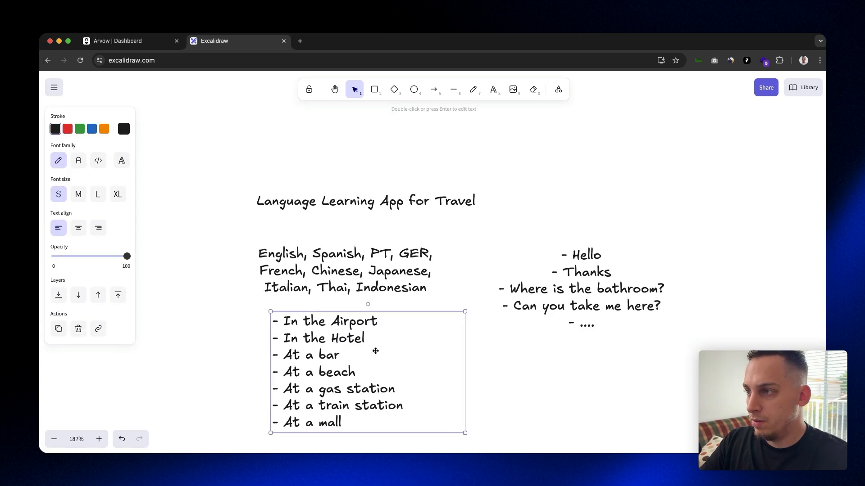
{"action": "left_click_drag", "start_coordinate": [311, 350], "coordinate": [303, 372]}
Draw an arrow from the language list down to the list of travel situations
{"action": "left_click", "coordinate": [333, 287]}
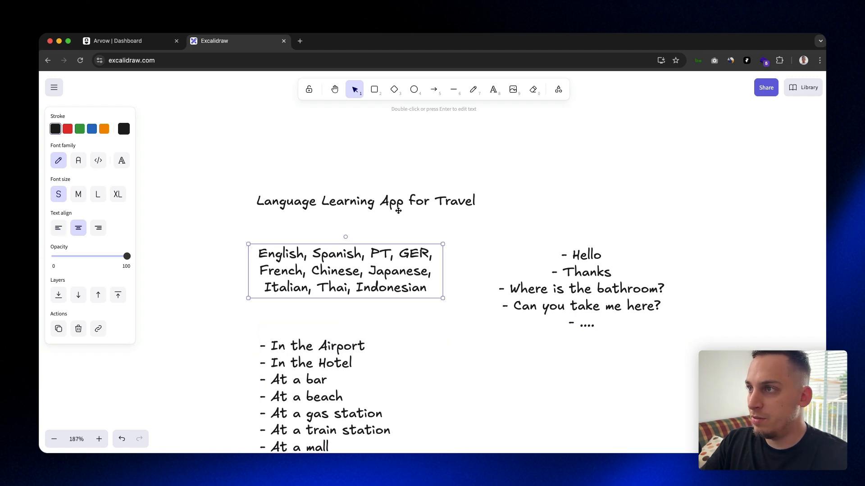
{"action": "left_click", "coordinate": [434, 89]}
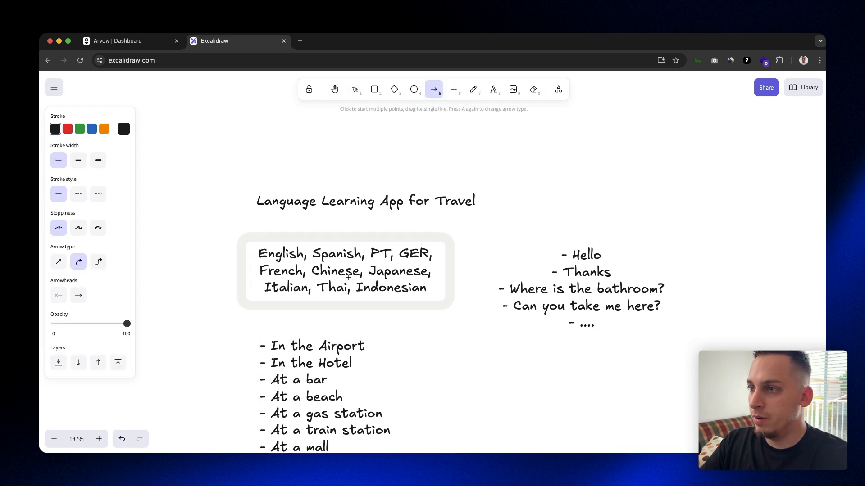
{"action": "left_click", "coordinate": [346, 300]}
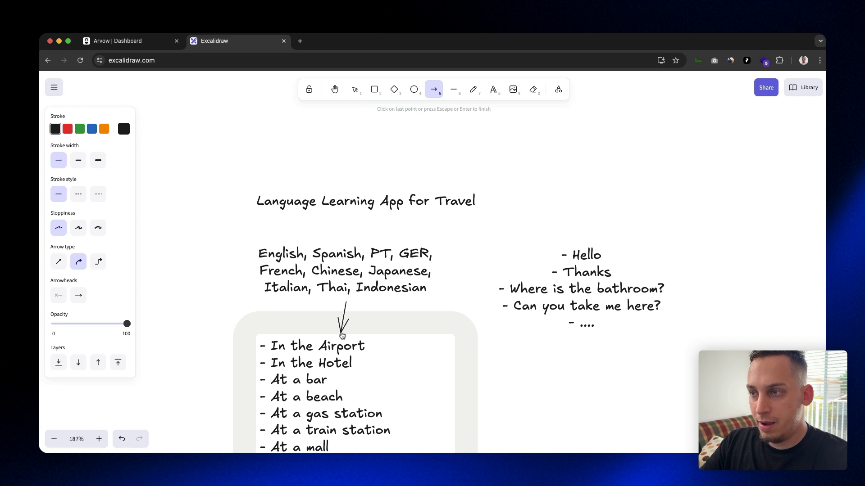
{"action": "left_click", "coordinate": [342, 335]}
{"action": "left_click", "coordinate": [264, 313]}
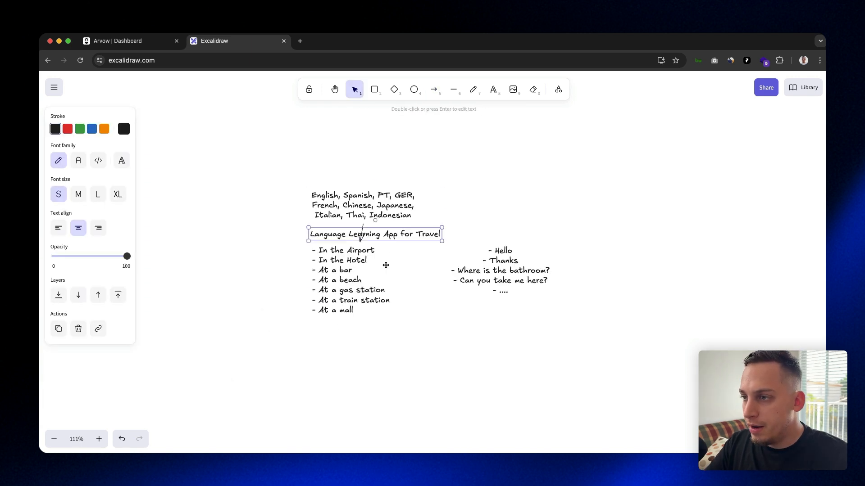
Move the phrase list down so it sits beside the travel situations list
{"action": "left_click_drag", "start_coordinate": [385, 265], "coordinate": [396, 390]}
{"action": "left_click", "coordinate": [398, 353]}
Draw a wide rounded rectangle below the situations list and give it a transparent background
{"action": "scroll", "coordinate": [313, 282], "scroll_direction": "down", "scroll_amount": 1}
{"action": "left_click", "coordinate": [376, 91]}
{"action": "mouse_move", "coordinate": [305, 368]}
{"action": "left_mouse_down"}
{"action": "mouse_move", "coordinate": [504, 399]}
{"action": "mouse_move", "coordinate": [475, 399]}
{"action": "left_mouse_up"}
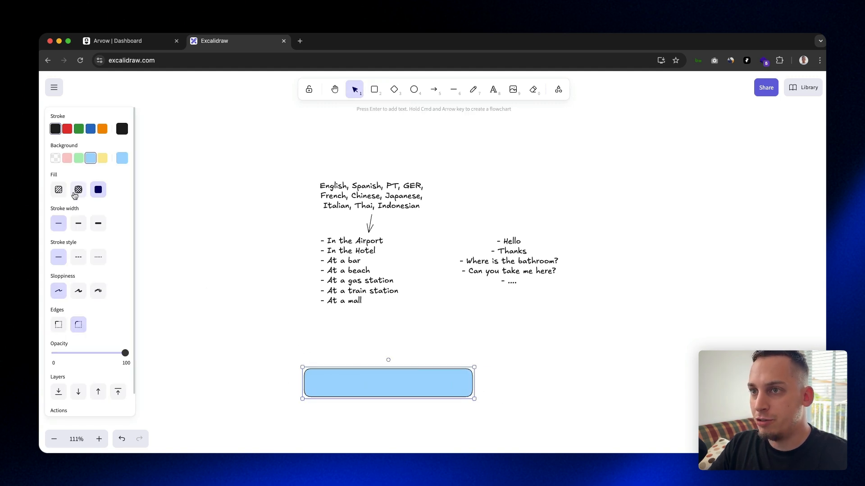
{"action": "left_click", "coordinate": [55, 158]}
{"action": "left_click", "coordinate": [289, 325]}
Fit the rectangle around the "Language Learning App for Travel" title by adjusting their positions and narrowing the rectangle
{"action": "left_click", "coordinate": [330, 369]}
{"action": "left_click_drag", "start_coordinate": [330, 370], "coordinate": [357, 371]}
{"action": "left_click_drag", "start_coordinate": [480, 381], "coordinate": [457, 379]}
{"action": "left_click", "coordinate": [469, 376]}
Move the framed title together with its rectangle slightly up and right, closer to the lists above
{"action": "scroll", "coordinate": [391, 397], "scroll_direction": "down", "scroll_amount": 3}
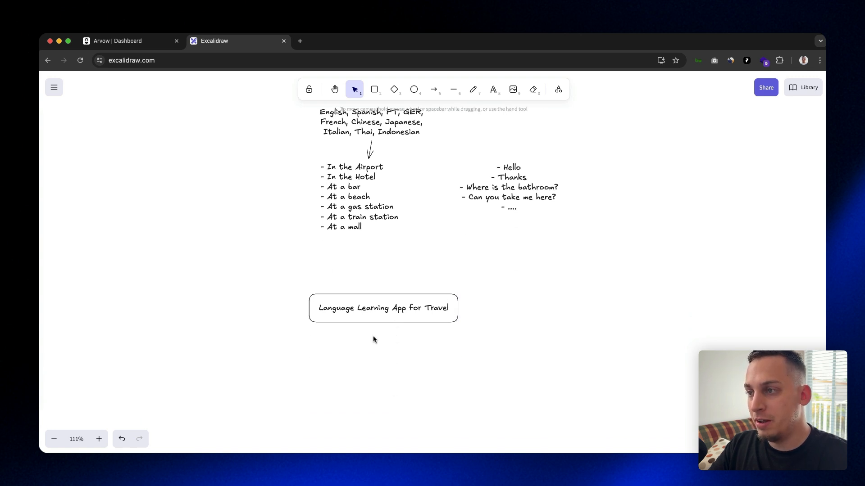
{"action": "scroll", "coordinate": [324, 220], "scroll_direction": "up", "scroll_amount": 2}
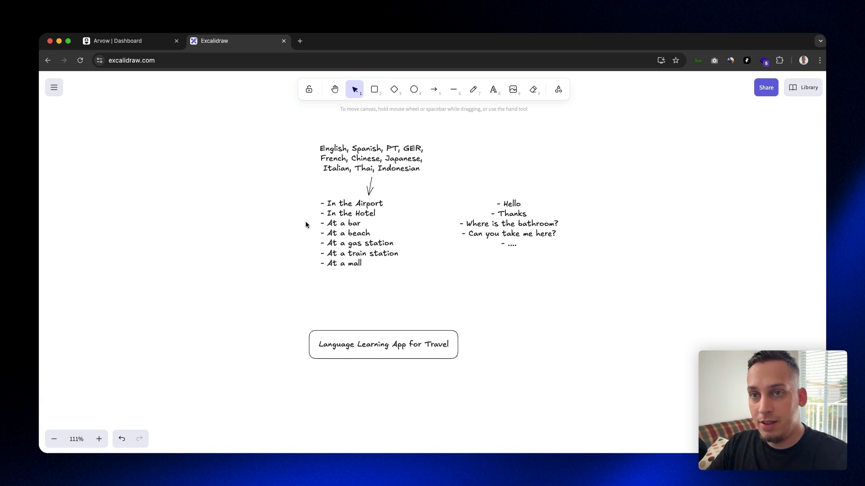
{"action": "left_click_drag", "start_coordinate": [292, 313], "coordinate": [534, 390]}
{"action": "left_click_drag", "start_coordinate": [428, 351], "coordinate": [459, 334]}
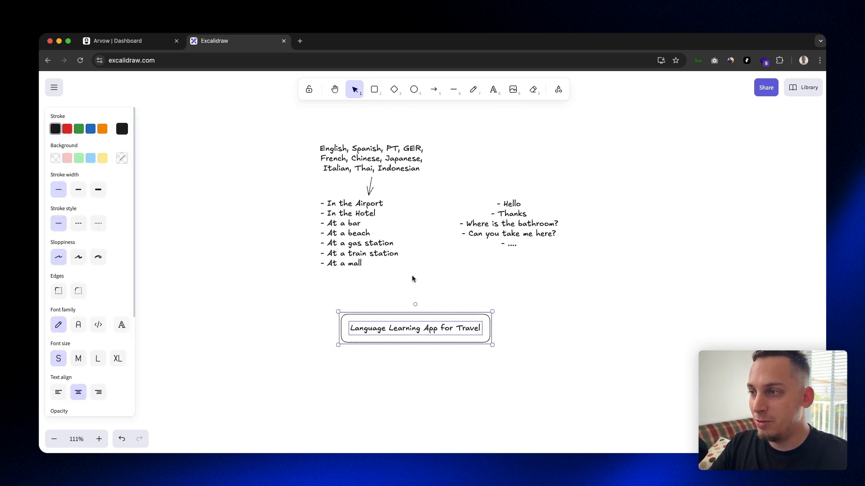
{"action": "left_click", "coordinate": [356, 309]}
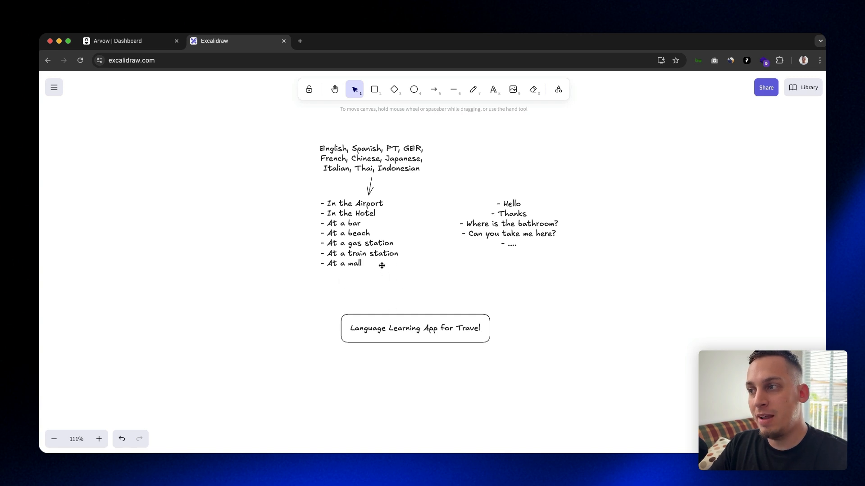
{"action": "left_click_drag", "start_coordinate": [297, 133], "coordinate": [443, 181]}
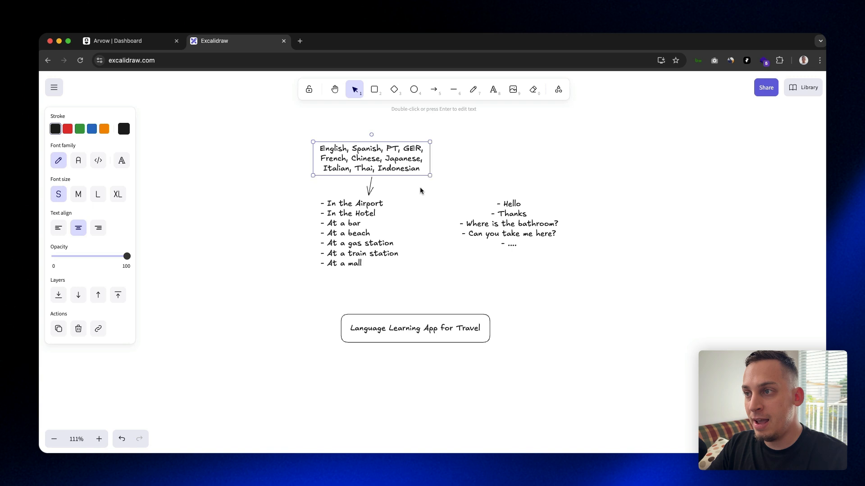
{"action": "mouse_move", "coordinate": [303, 197]}
{"action": "left_mouse_down"}
{"action": "mouse_move", "coordinate": [346, 202]}
{"action": "mouse_move", "coordinate": [415, 284]}
{"action": "mouse_move", "coordinate": [314, 214]}
{"action": "mouse_move", "coordinate": [292, 183]}
{"action": "left_mouse_up"}
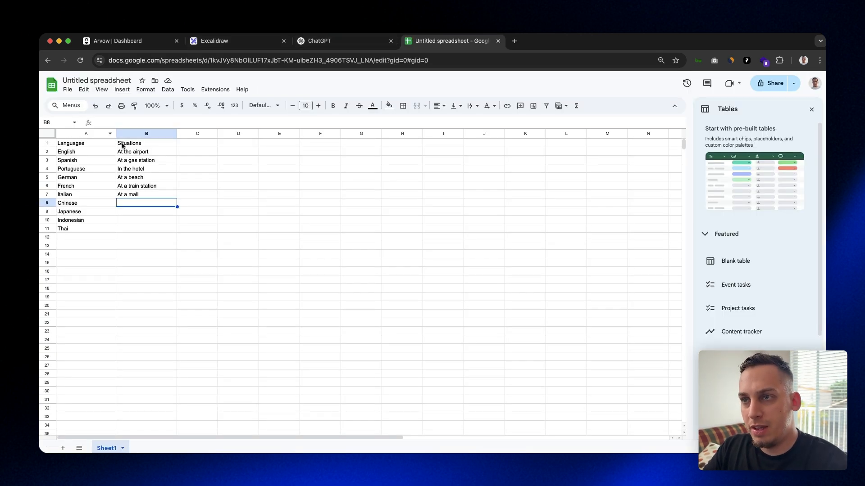
Rename the untitled Google Sheets spreadsheet of languages and situations as "Trave App Subject"
{"action": "left_click", "coordinate": [102, 79]}
{"action": "triple_click", "coordinate": [102, 80]}
{"action": "type", "text": "Trave App Subjet"}
{"action": "key", "text": "BackSpace"}
{"action": "type", "text": "ct"}
{"action": "left_click", "coordinate": [92, 185]}
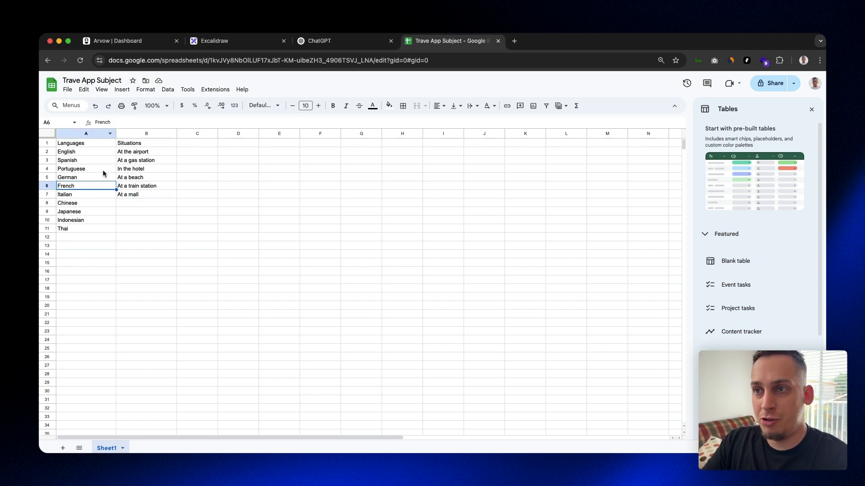
Download the languages and situations spreadsheet as a comma-separated values (.csv) file
{"action": "left_click", "coordinate": [84, 142]}
{"action": "left_click", "coordinate": [68, 89]}
{"action": "mouse_move", "coordinate": [184, 191]}
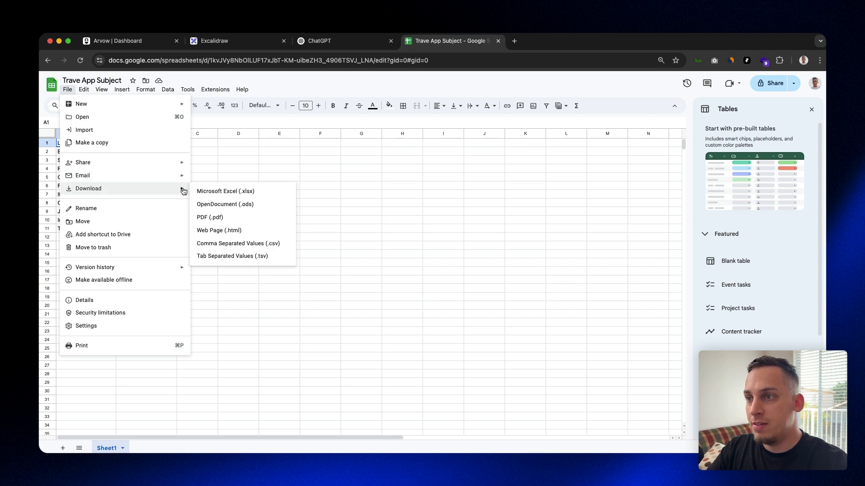
{"action": "left_click", "coordinate": [249, 244]}
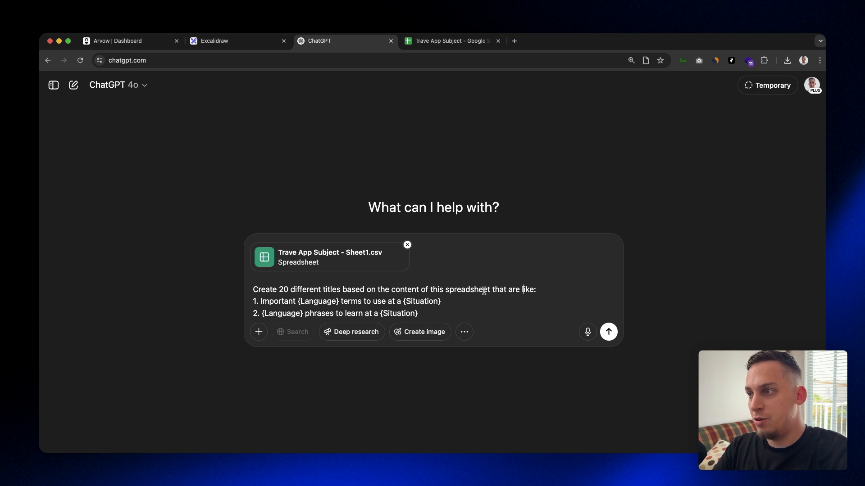
In ChatGPT, submit the prompt for 20 titles based on the attached Trave App Subject - Sheet1.csv, using the {Language} and {Situation} patterns
{"action": "left_click_drag", "start_coordinate": [262, 300], "coordinate": [333, 301]}
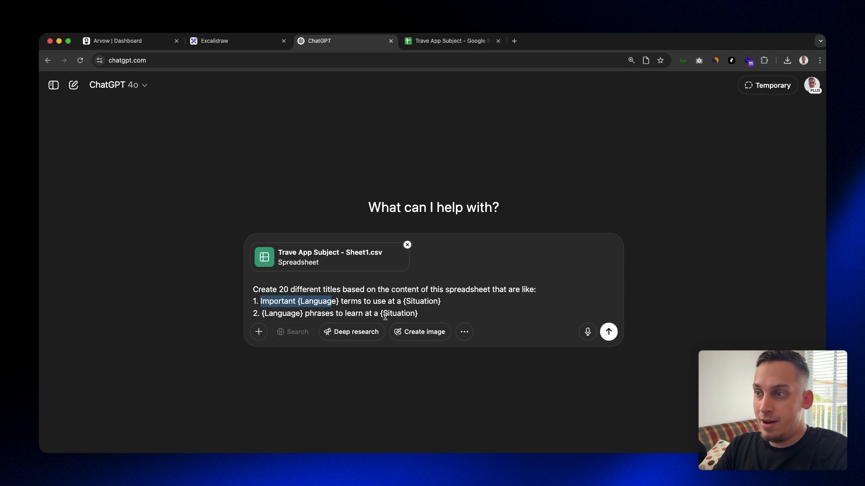
{"action": "left_click", "coordinate": [608, 333]}
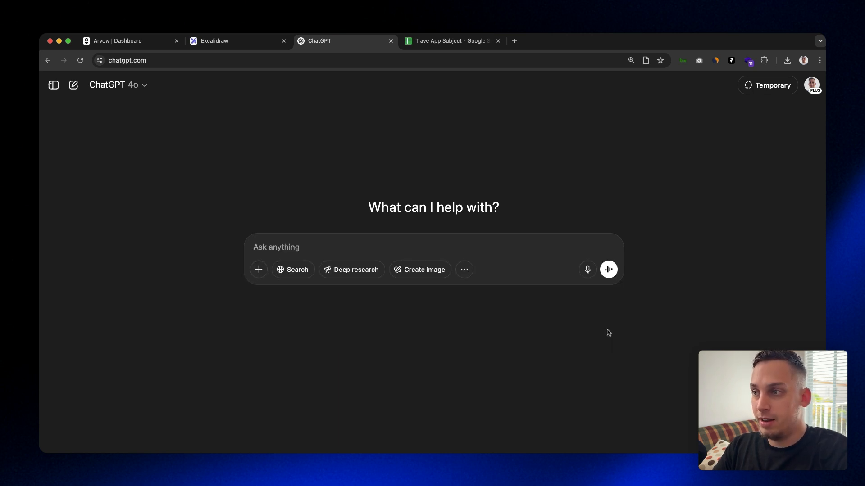
Review the full list of generated titles for language and situation combinations
{"action": "scroll", "coordinate": [302, 243], "scroll_direction": "down", "scroll_amount": 4}
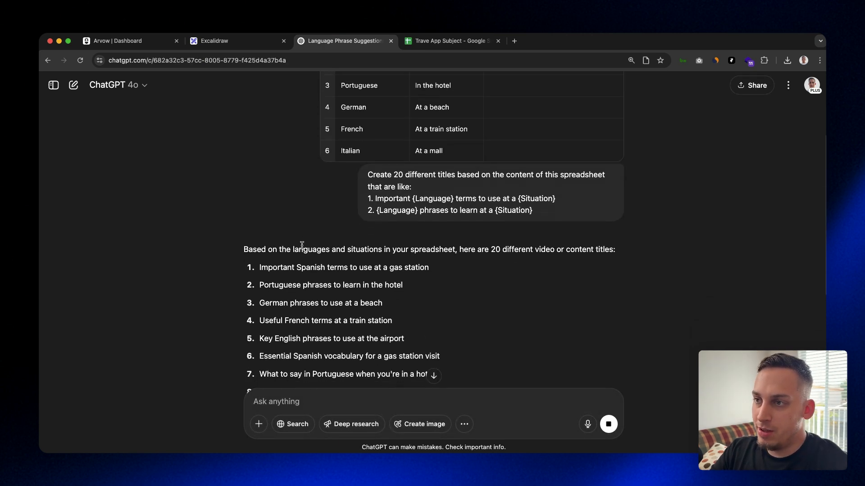
{"action": "scroll", "coordinate": [296, 267], "scroll_direction": "down", "scroll_amount": 1}
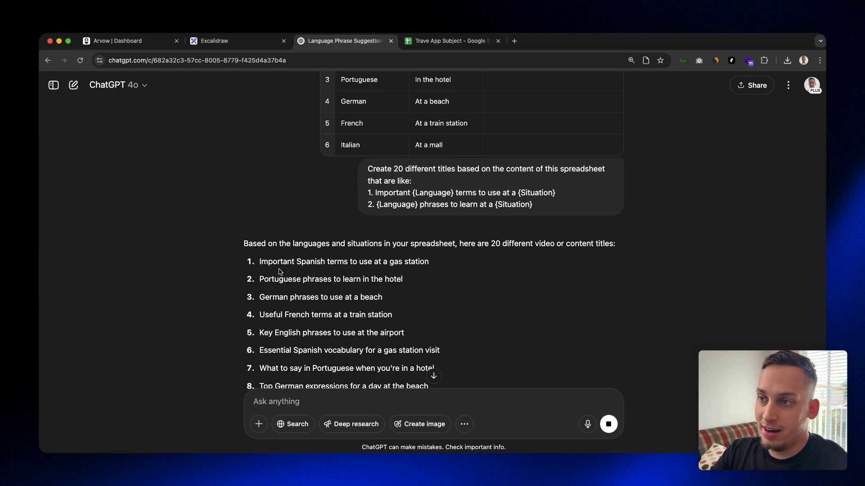
{"action": "scroll", "coordinate": [275, 262], "scroll_direction": "down", "scroll_amount": 2}
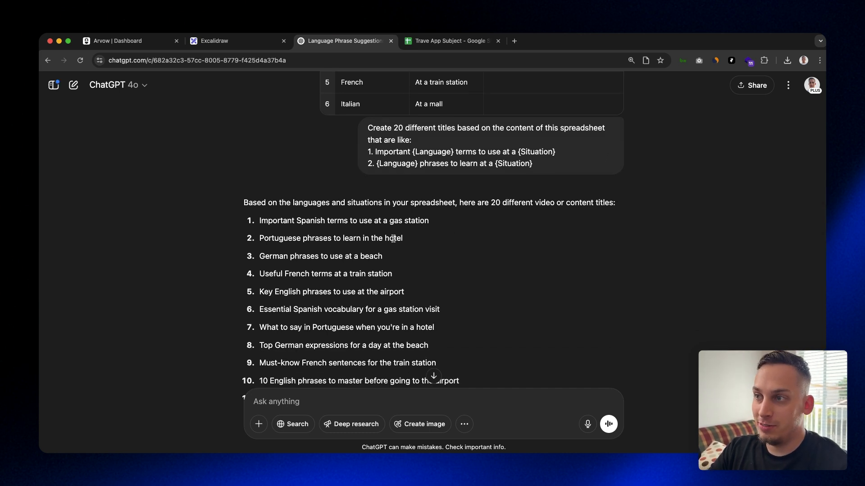
{"action": "scroll", "coordinate": [395, 239], "scroll_direction": "down", "scroll_amount": 2}
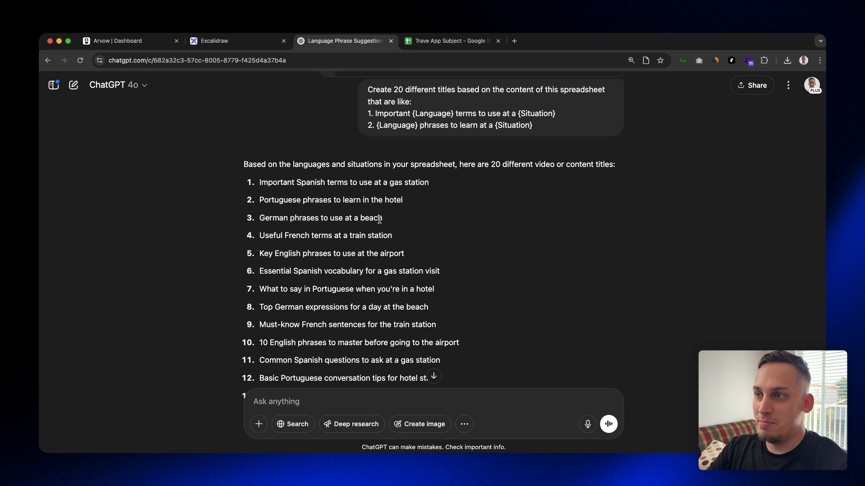
{"action": "scroll", "coordinate": [382, 219], "scroll_direction": "down", "scroll_amount": 4}
{"action": "scroll", "coordinate": [443, 296], "scroll_direction": "down", "scroll_amount": 5}
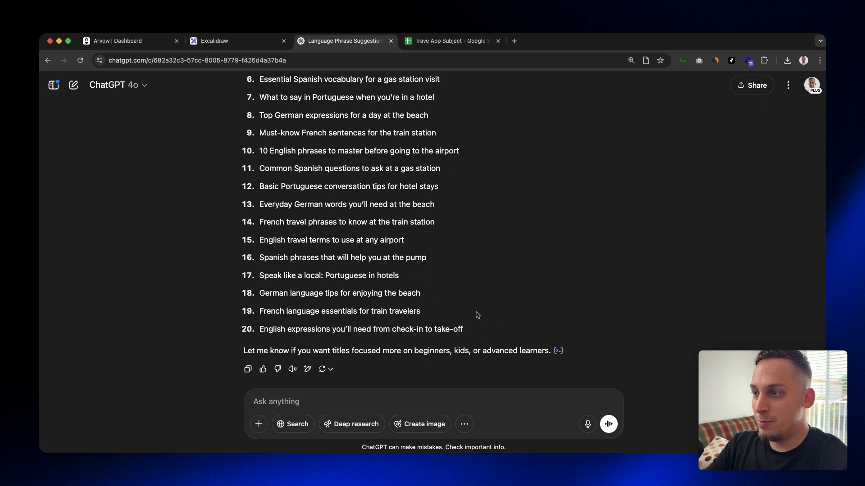
{"action": "scroll", "coordinate": [474, 325], "scroll_direction": "down", "scroll_amount": 2}
{"action": "scroll", "coordinate": [441, 272], "scroll_direction": "up", "scroll_amount": 8}
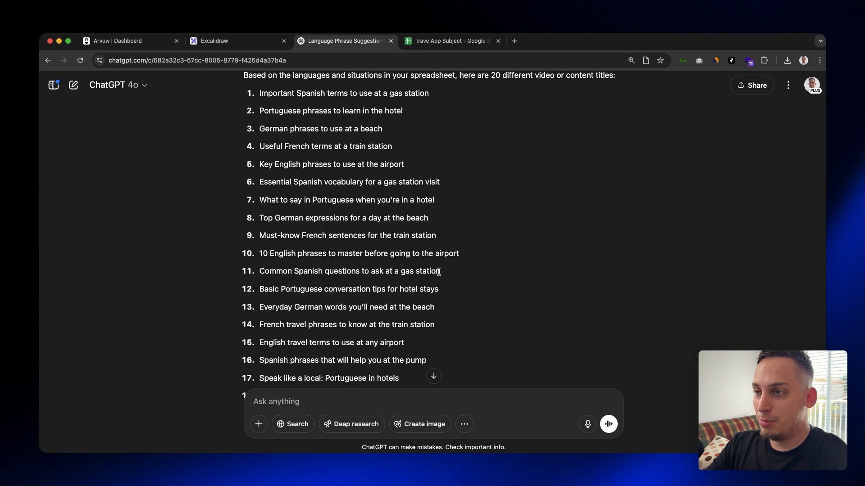
{"action": "scroll", "coordinate": [441, 273], "scroll_direction": "down", "scroll_amount": 5}
{"action": "scroll", "coordinate": [446, 210], "scroll_direction": "up", "scroll_amount": 5}
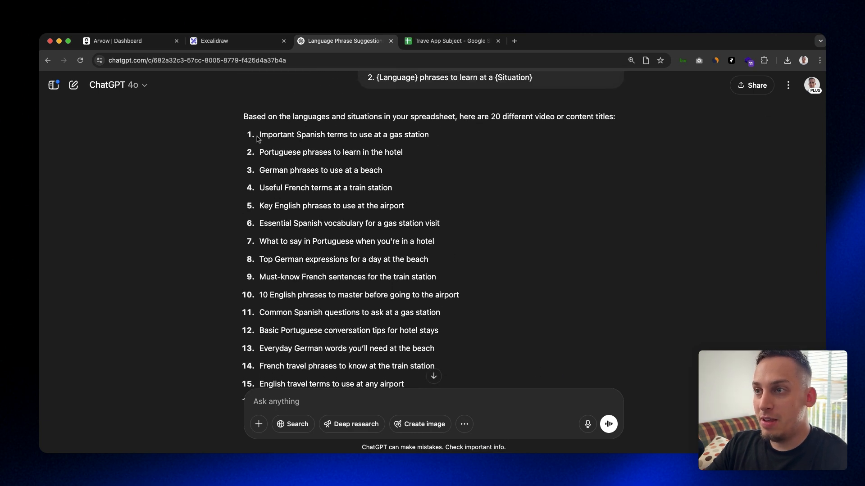
{"action": "left_click_drag", "start_coordinate": [258, 137], "coordinate": [408, 344]}
{"action": "scroll", "coordinate": [408, 341], "scroll_direction": "down", "scroll_amount": 4}
{"action": "left_click", "coordinate": [413, 306]}
{"action": "left_click_drag", "start_coordinate": [464, 316], "coordinate": [259, 120]}
{"action": "left_click", "coordinate": [259, 120]}
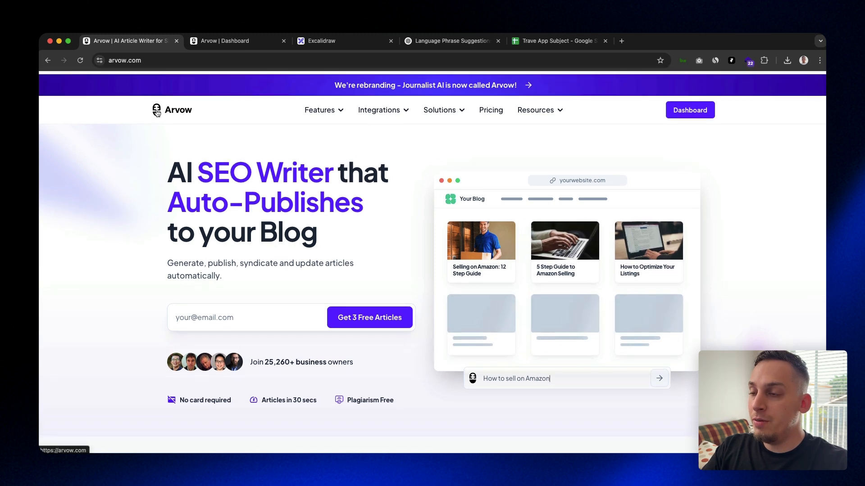
Switch to the Arvow dashboard and create a new workspace named "Language App"
{"action": "scroll", "coordinate": [167, 132], "scroll_direction": "down", "scroll_amount": 2}
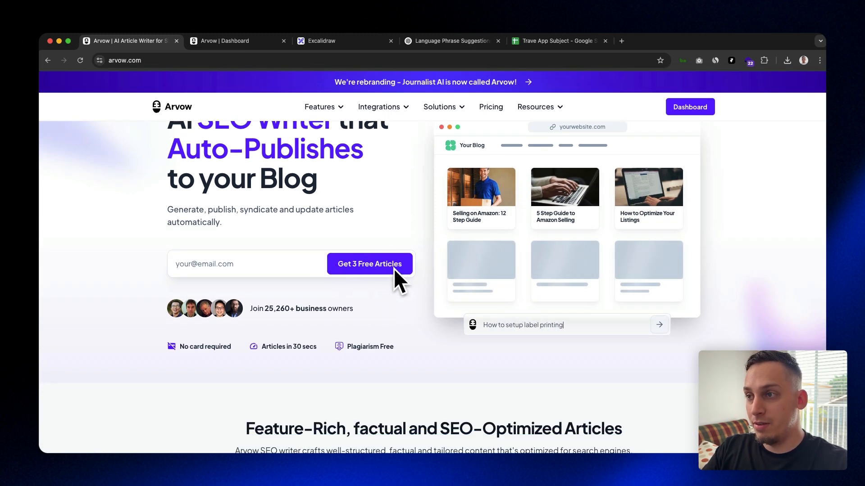
{"action": "scroll", "coordinate": [366, 265], "scroll_direction": "up", "scroll_amount": 2}
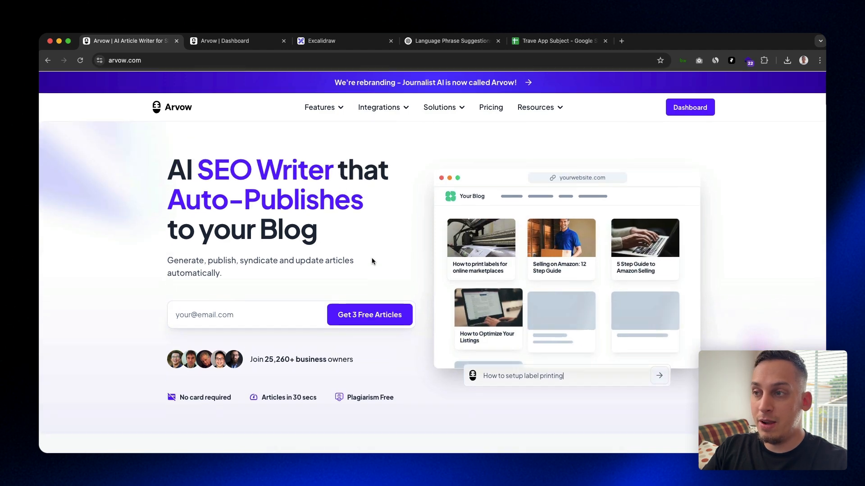
{"action": "left_click", "coordinate": [225, 40]}
{"action": "left_click", "coordinate": [127, 82]}
{"action": "left_click", "coordinate": [178, 213]}
{"action": "left_click", "coordinate": [411, 265]}
{"action": "type", "text": "Language App"}
{"action": "left_click", "coordinate": [521, 309]}
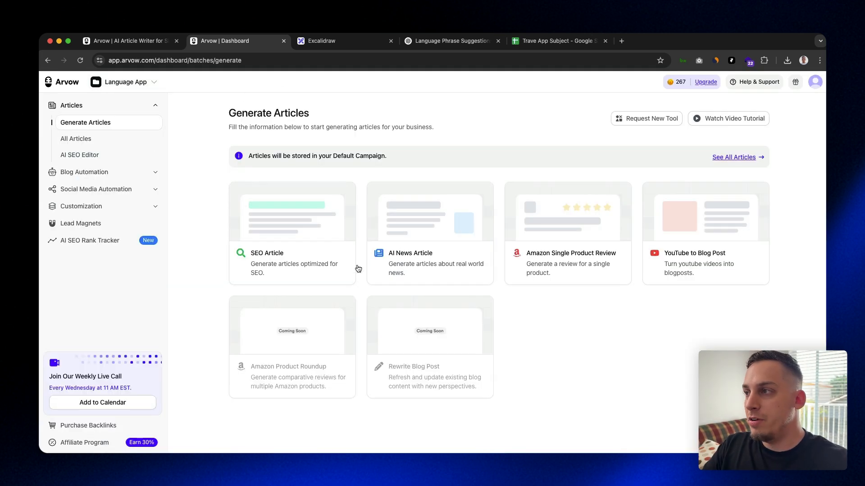
Start adding SEO article keywords by file import and check which columns the file must contain
{"action": "left_click", "coordinate": [259, 222]}
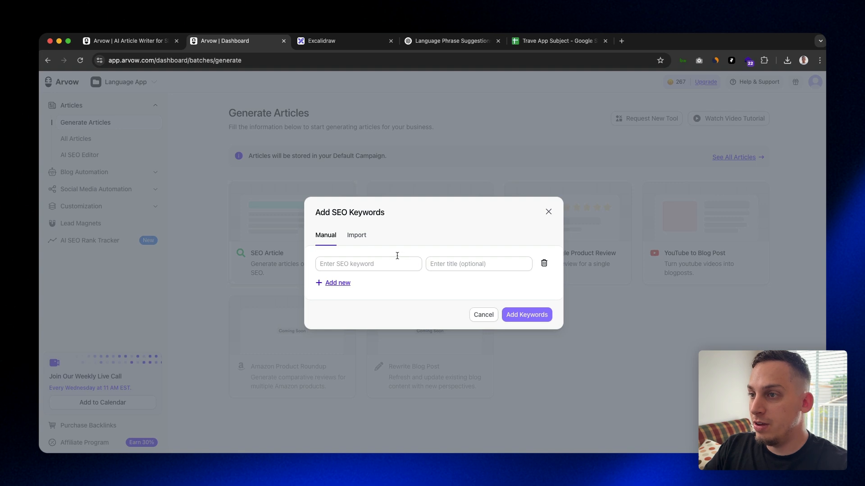
{"action": "left_click", "coordinate": [363, 240]}
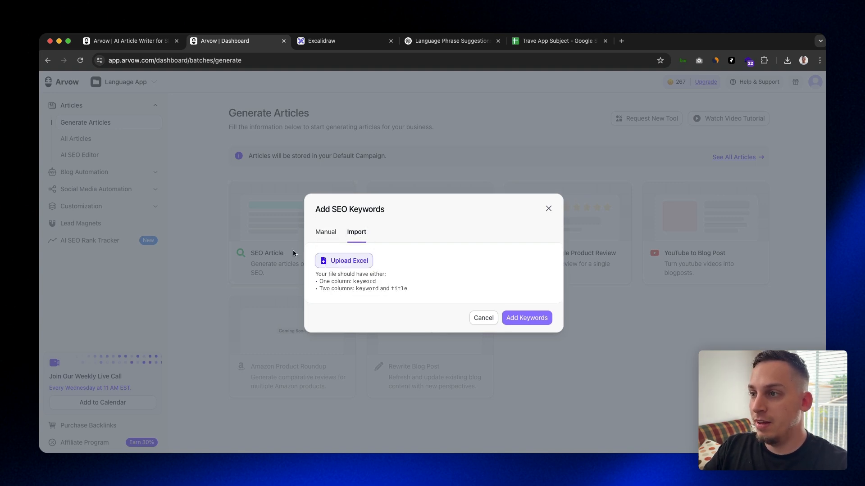
{"action": "left_click_drag", "start_coordinate": [319, 282], "coordinate": [380, 286]}
{"action": "left_click_drag", "start_coordinate": [324, 289], "coordinate": [316, 287]}
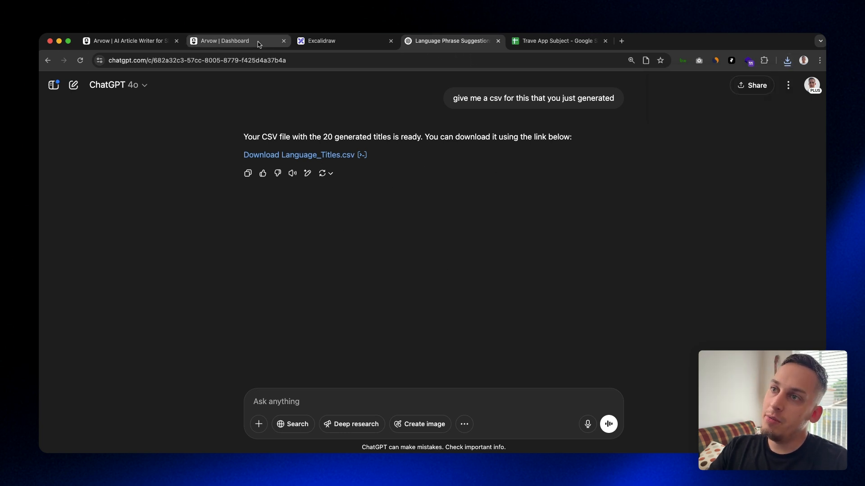
Return to the Arvow dashboard, upload the CSV file of generated titles and add its entries as SEO keywords
{"action": "left_click", "coordinate": [216, 44]}
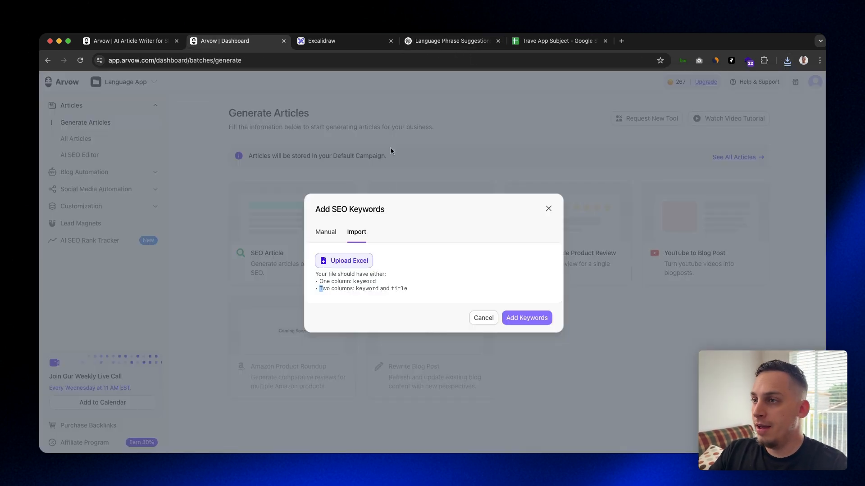
{"action": "left_click", "coordinate": [347, 264]}
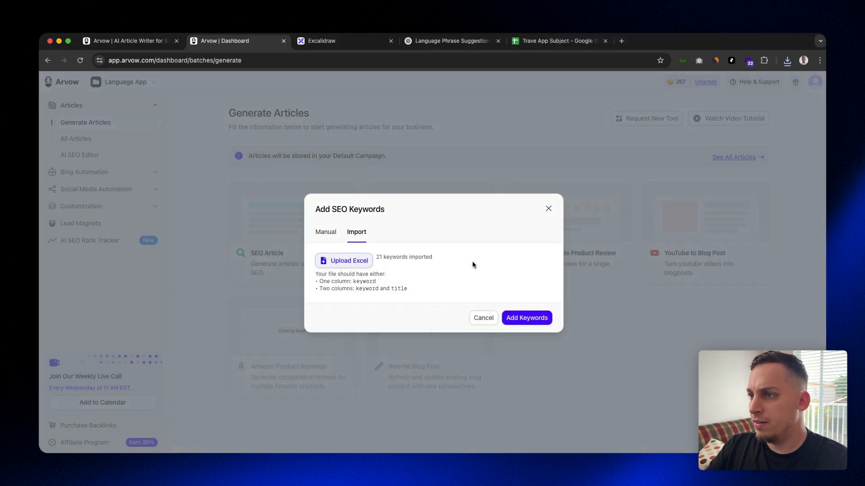
{"action": "left_click", "coordinate": [523, 319]}
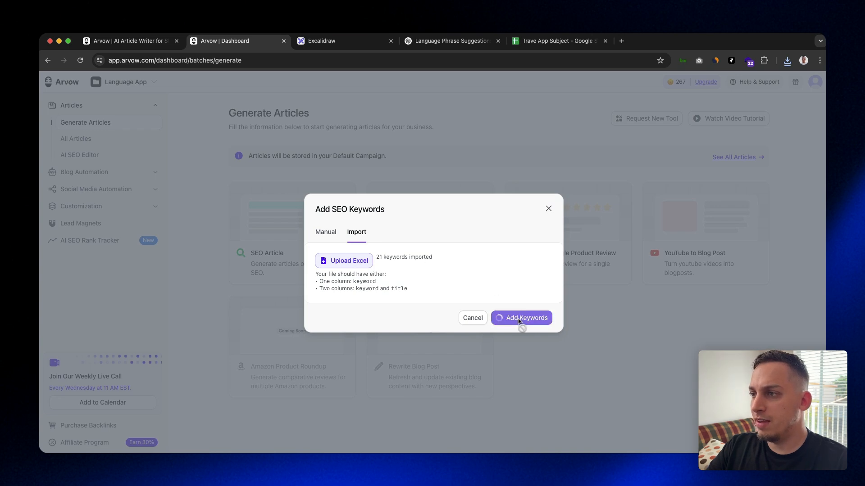
Open the details of the "Useful French terms at a train station" input and generate an article title for it
{"action": "scroll", "coordinate": [356, 191], "scroll_direction": "down", "scroll_amount": 7}
{"action": "scroll", "coordinate": [343, 159], "scroll_direction": "up", "scroll_amount": 8}
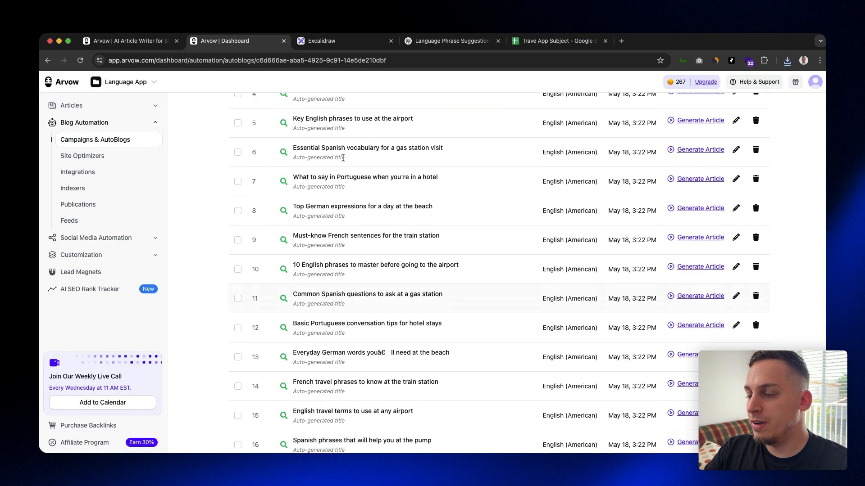
{"action": "scroll", "coordinate": [342, 161], "scroll_direction": "down", "scroll_amount": 4}
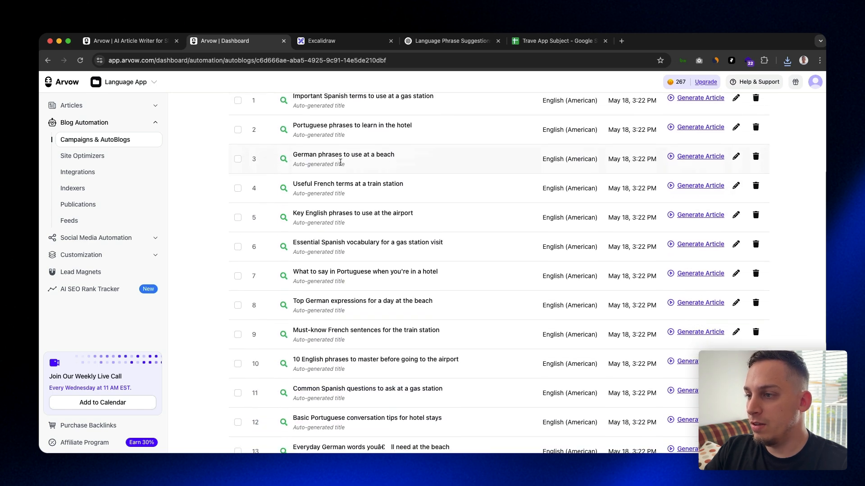
{"action": "scroll", "coordinate": [333, 187], "scroll_direction": "up", "scroll_amount": 3}
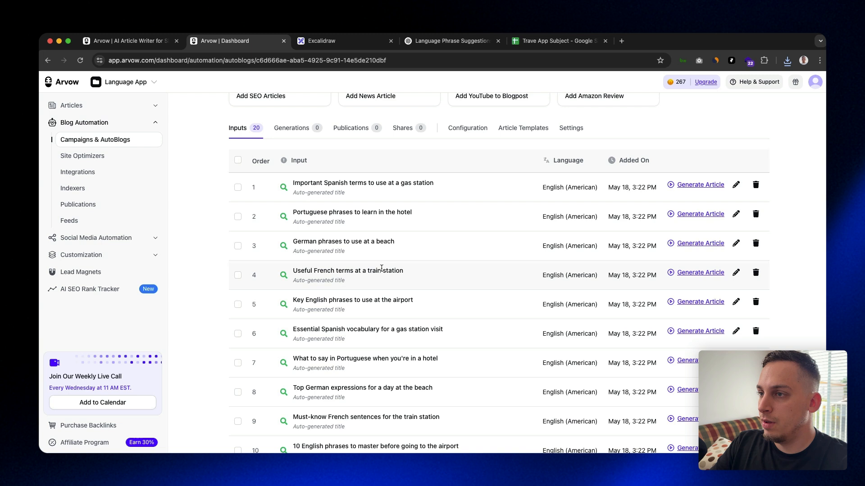
{"action": "left_click_drag", "start_coordinate": [297, 271], "coordinate": [396, 271]}
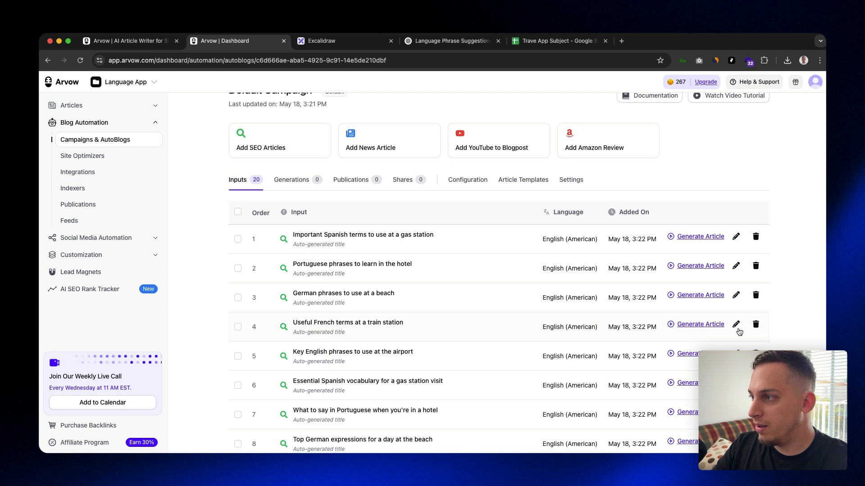
{"action": "left_click", "coordinate": [735, 325]}
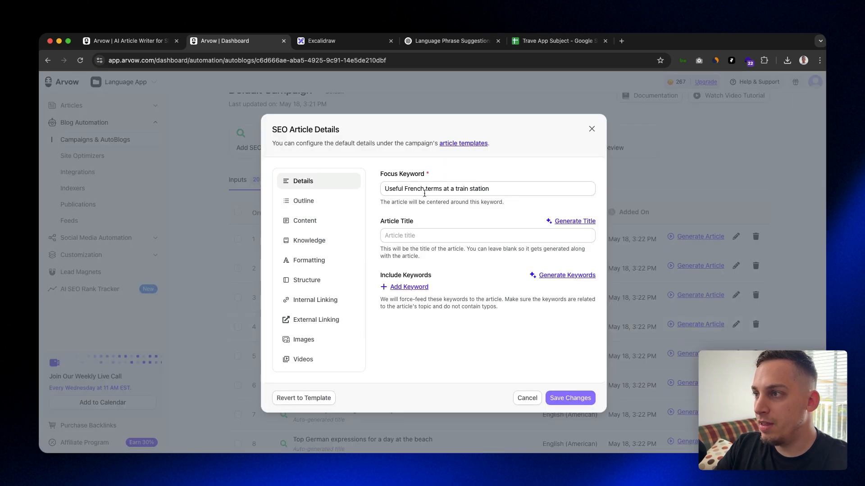
{"action": "left_click", "coordinate": [564, 222]}
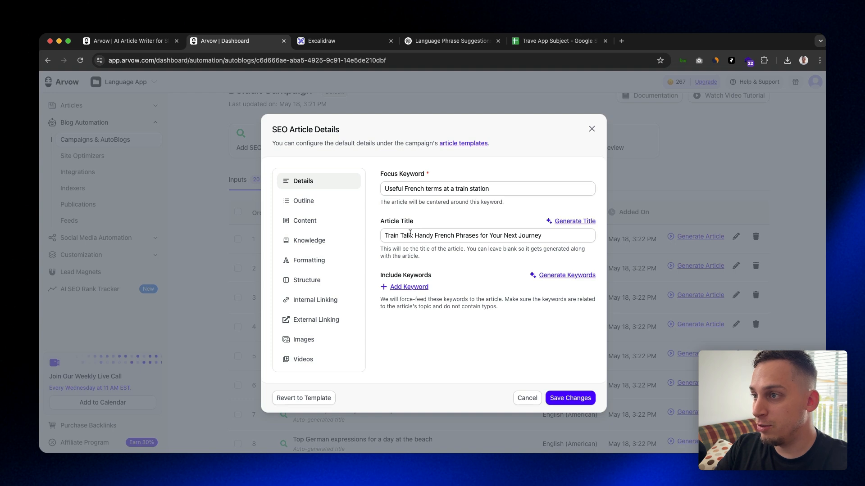
{"action": "left_click_drag", "start_coordinate": [415, 235], "coordinate": [557, 236]}
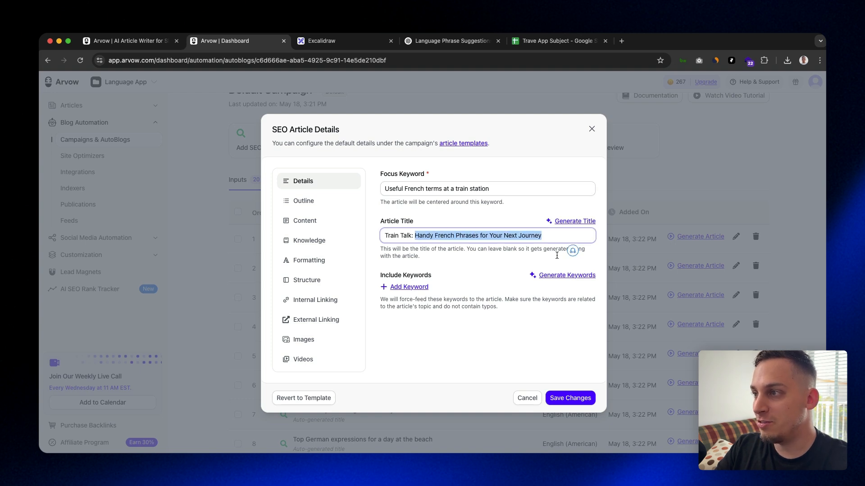
Generate the keywords to include in the French train station article and read through each one
{"action": "left_click", "coordinate": [554, 276]}
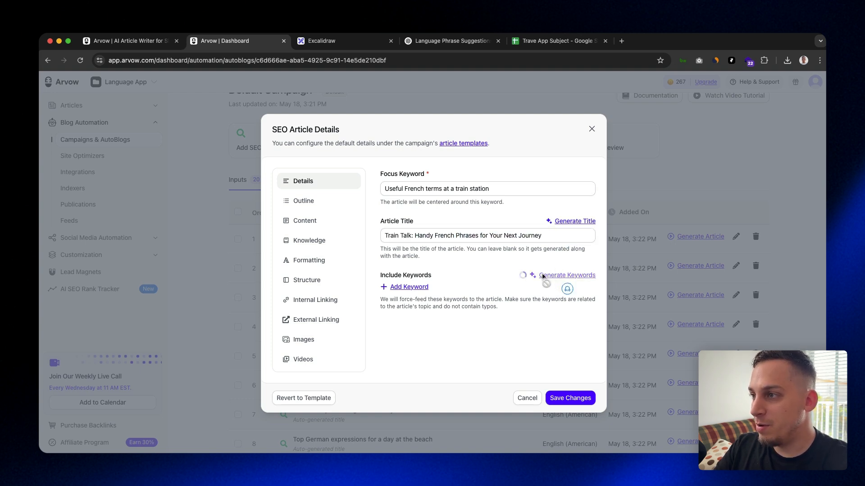
{"action": "scroll", "coordinate": [461, 224], "scroll_direction": "down", "scroll_amount": 1}
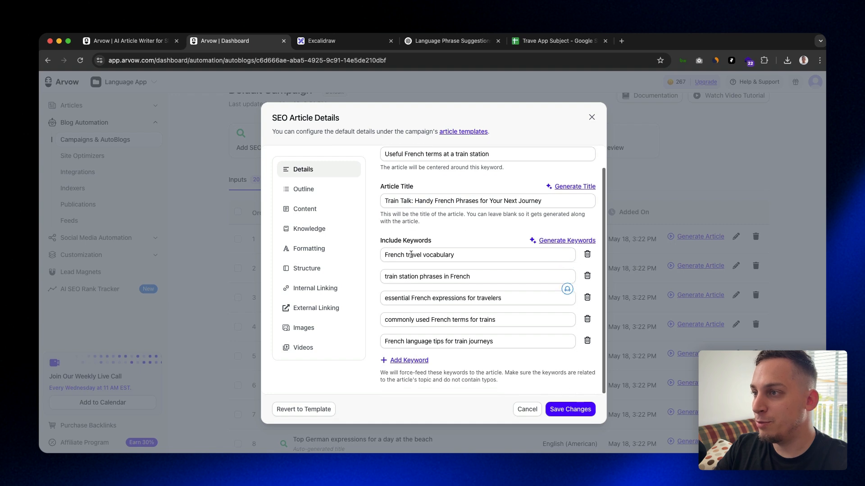
{"action": "left_click_drag", "start_coordinate": [408, 255], "coordinate": [477, 257]}
{"action": "left_click_drag", "start_coordinate": [407, 276], "coordinate": [466, 278]}
{"action": "left_click_drag", "start_coordinate": [424, 299], "coordinate": [482, 300]}
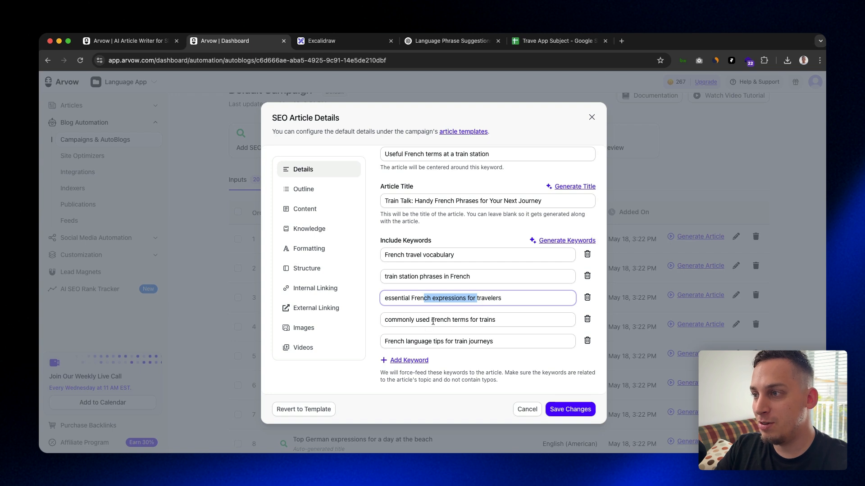
{"action": "left_click_drag", "start_coordinate": [433, 321], "coordinate": [500, 322]}
{"action": "left_click_drag", "start_coordinate": [422, 342], "coordinate": [483, 344]}
{"action": "left_click", "coordinate": [497, 341]}
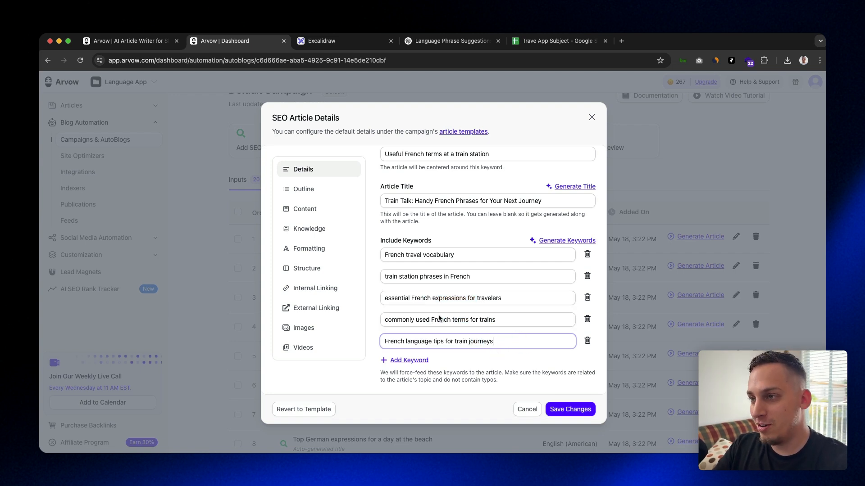
Generate an outline for the French train station article and review its headings
{"action": "left_click", "coordinate": [333, 189]}
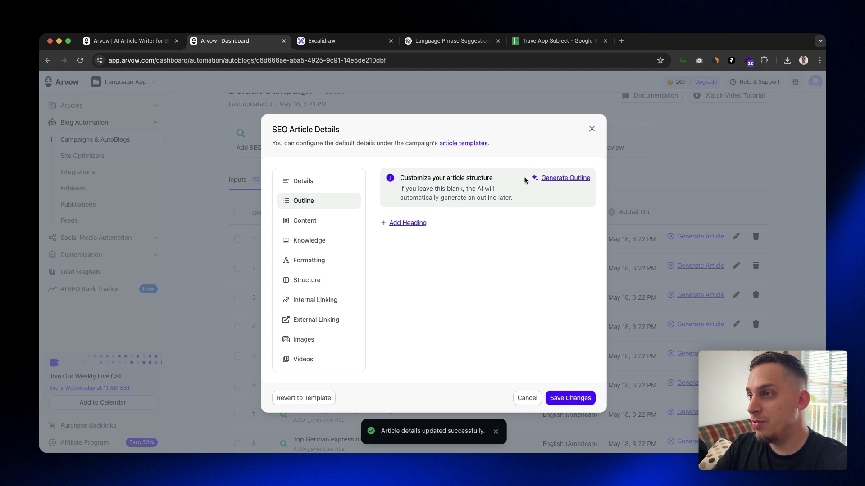
{"action": "left_click", "coordinate": [554, 181]}
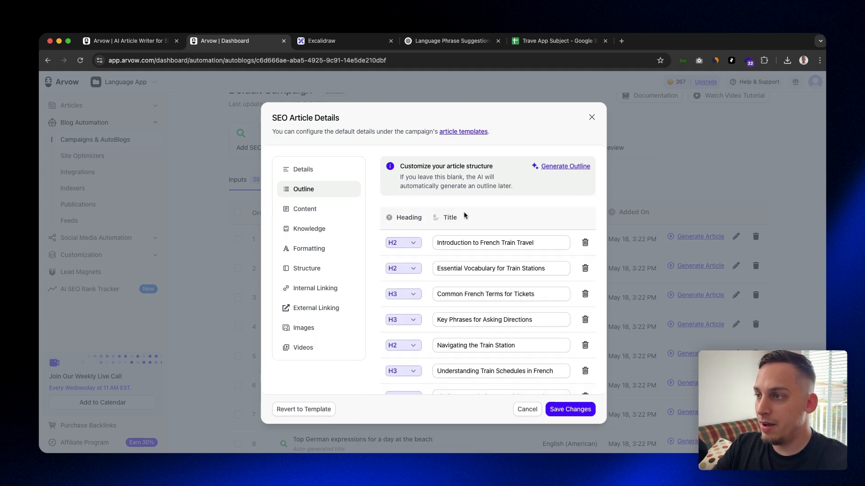
{"action": "scroll", "coordinate": [469, 216], "scroll_direction": "down", "scroll_amount": 2}
{"action": "scroll", "coordinate": [469, 215], "scroll_direction": "down", "scroll_amount": 1}
{"action": "left_click_drag", "start_coordinate": [439, 184], "coordinate": [537, 184]}
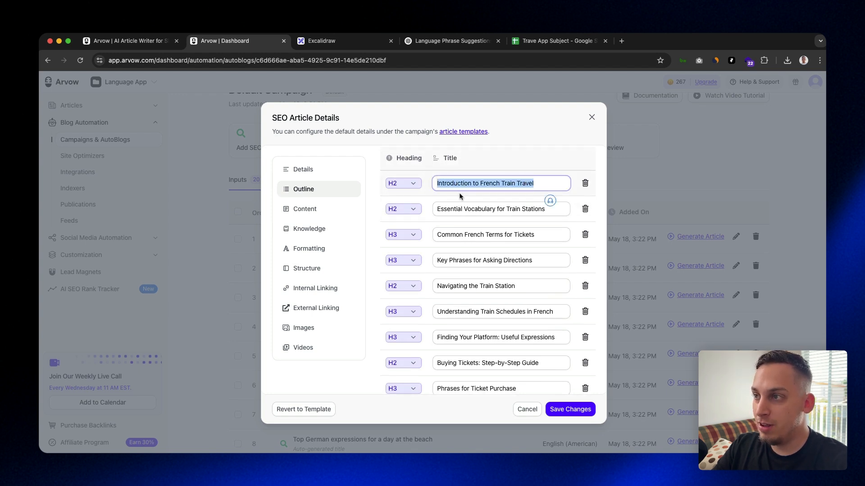
Read through the remaining outline headings, from essential station vocabulary to the platform-finding expressions
{"action": "scroll", "coordinate": [459, 196], "scroll_direction": "down", "scroll_amount": 1}
{"action": "left_click_drag", "start_coordinate": [439, 191], "coordinate": [534, 193]}
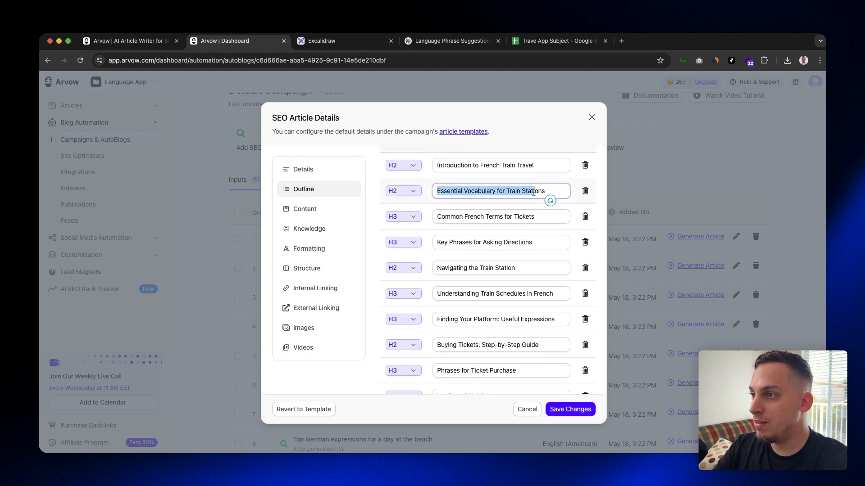
{"action": "scroll", "coordinate": [494, 213], "scroll_direction": "down", "scroll_amount": 1}
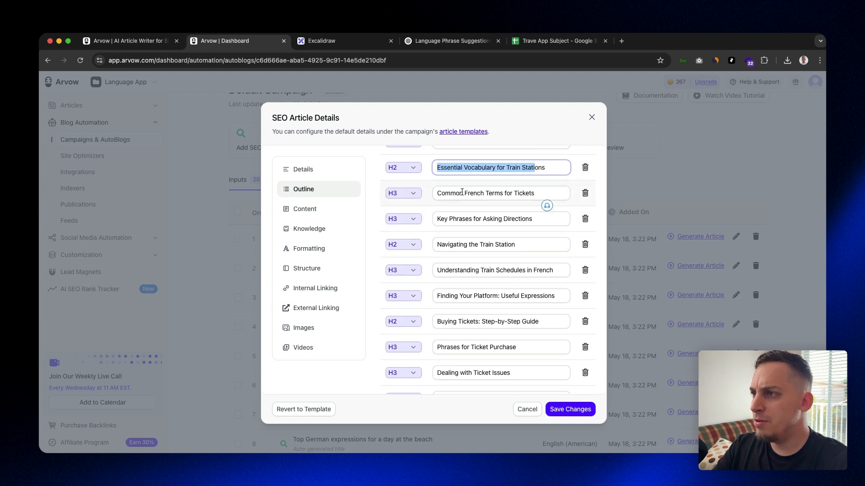
{"action": "left_click", "coordinate": [478, 193]}
{"action": "left_click", "coordinate": [519, 194]}
{"action": "scroll", "coordinate": [514, 213], "scroll_direction": "down", "scroll_amount": 1}
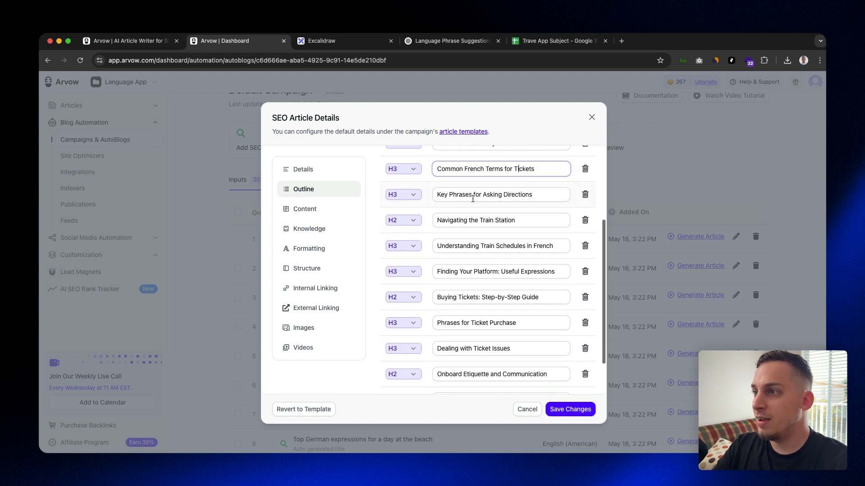
{"action": "scroll", "coordinate": [481, 196], "scroll_direction": "down", "scroll_amount": 2}
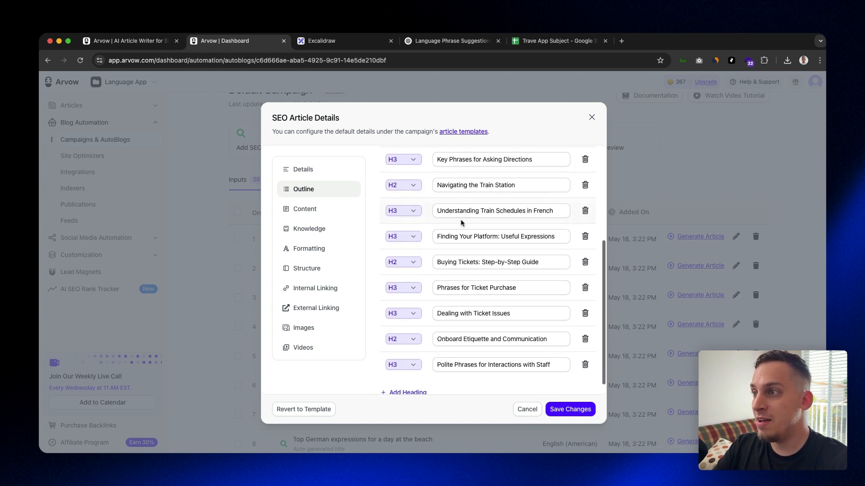
{"action": "scroll", "coordinate": [460, 211], "scroll_direction": "down", "scroll_amount": 1}
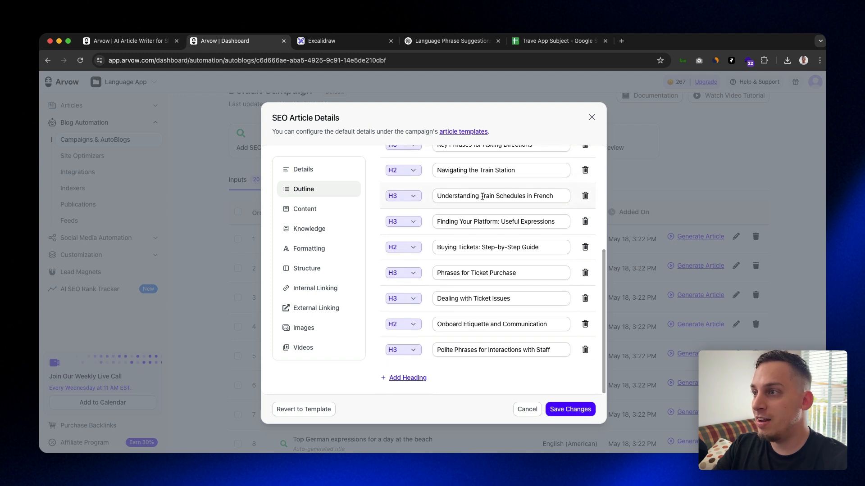
{"action": "left_click_drag", "start_coordinate": [484, 195], "coordinate": [556, 196]}
{"action": "left_click", "coordinate": [498, 221]}
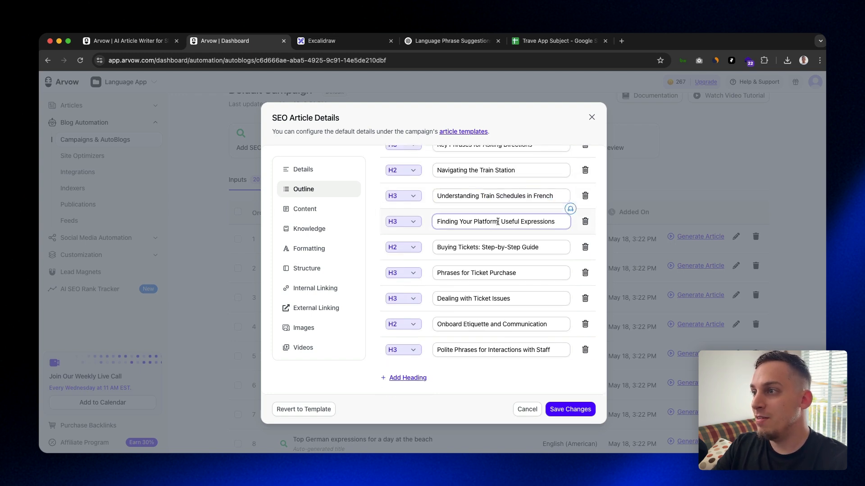
{"action": "left_click_drag", "start_coordinate": [501, 221], "coordinate": [536, 221]}
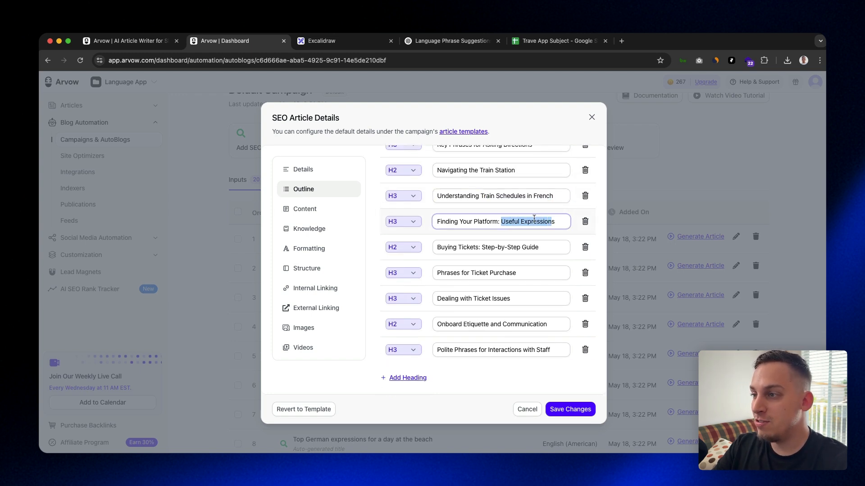
In the article's content settings, set the point of view to First Person Singular and the formality to Informal
{"action": "left_click", "coordinate": [325, 211]}
{"action": "scroll", "coordinate": [469, 193], "scroll_direction": "up", "scroll_amount": 2}
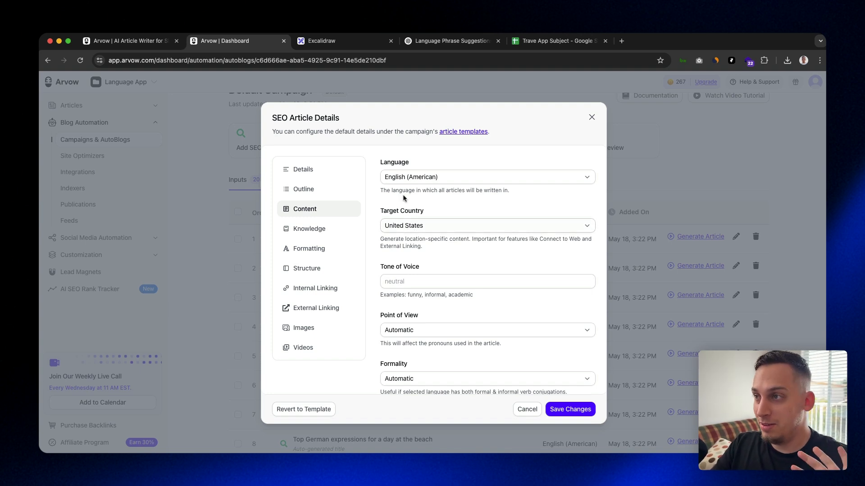
{"action": "scroll", "coordinate": [429, 221], "scroll_direction": "down", "scroll_amount": 2}
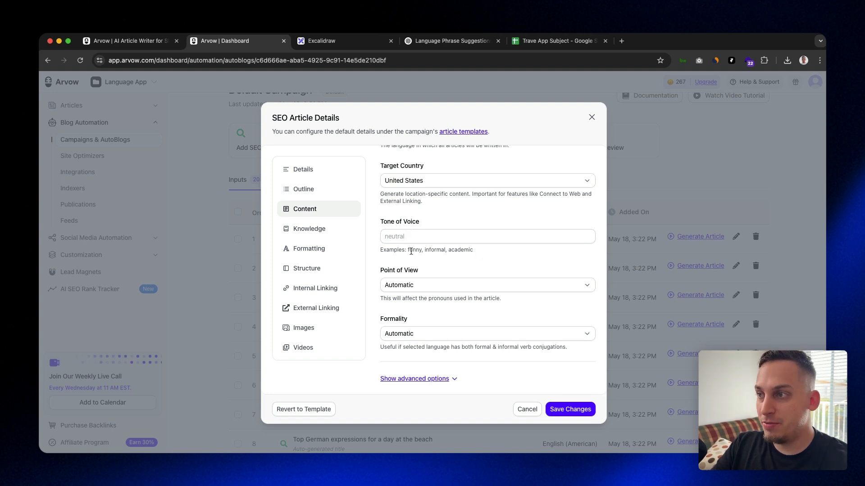
{"action": "left_click", "coordinate": [430, 288]}
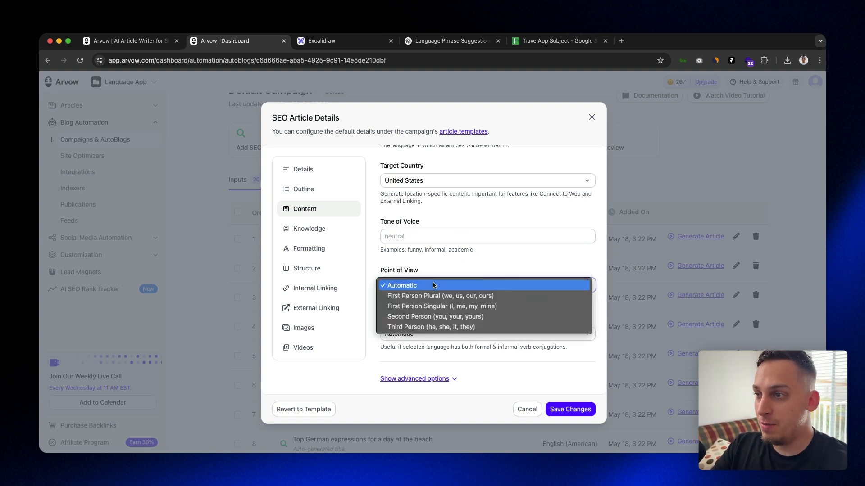
{"action": "left_click", "coordinate": [436, 307]}
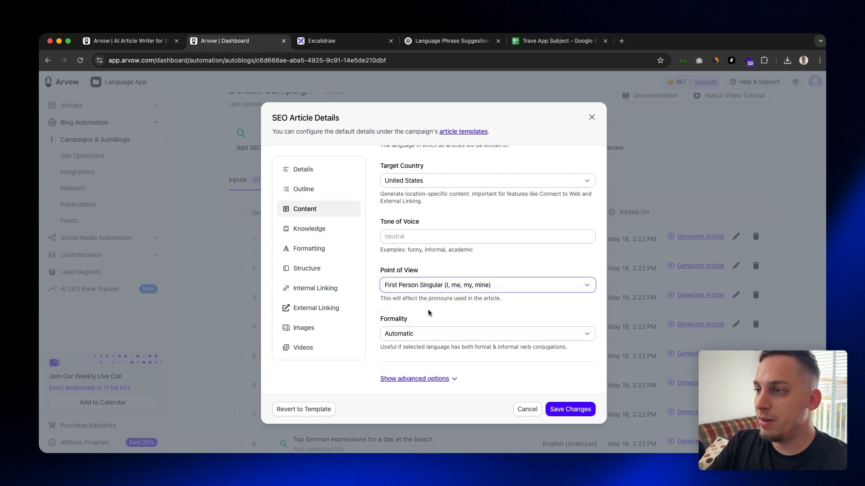
{"action": "left_click", "coordinate": [424, 333]}
{"action": "left_click", "coordinate": [419, 353]}
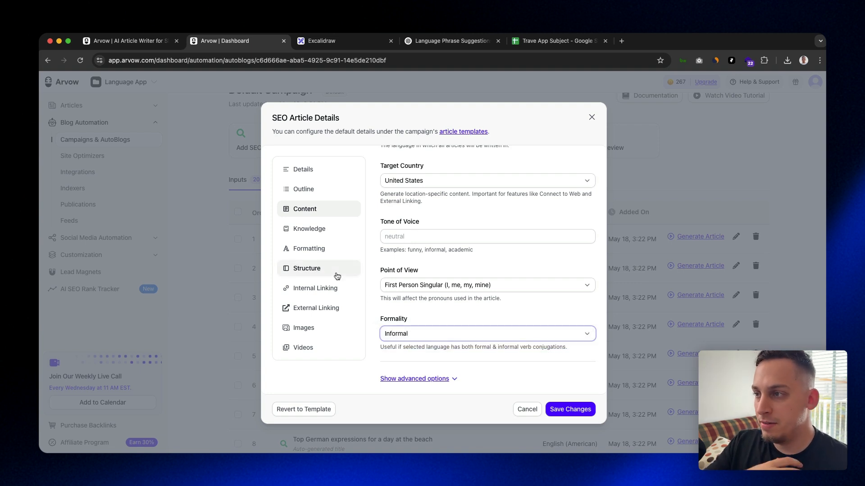
Review the article's knowledge source and formatting options, and open its structure settings
{"action": "left_click", "coordinate": [324, 230]}
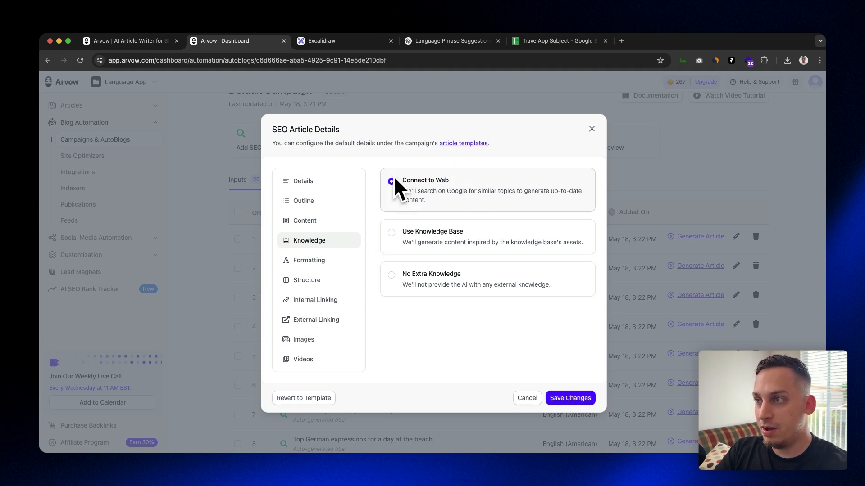
{"action": "left_click", "coordinate": [333, 261]}
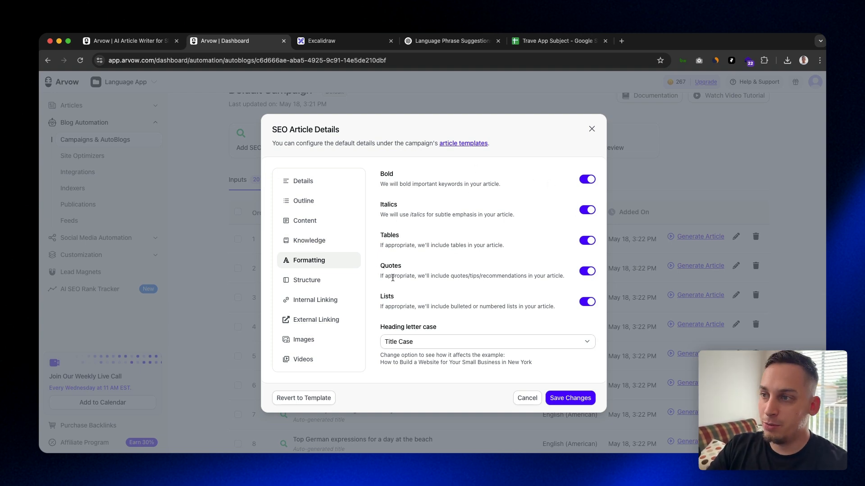
{"action": "left_click", "coordinate": [316, 285]}
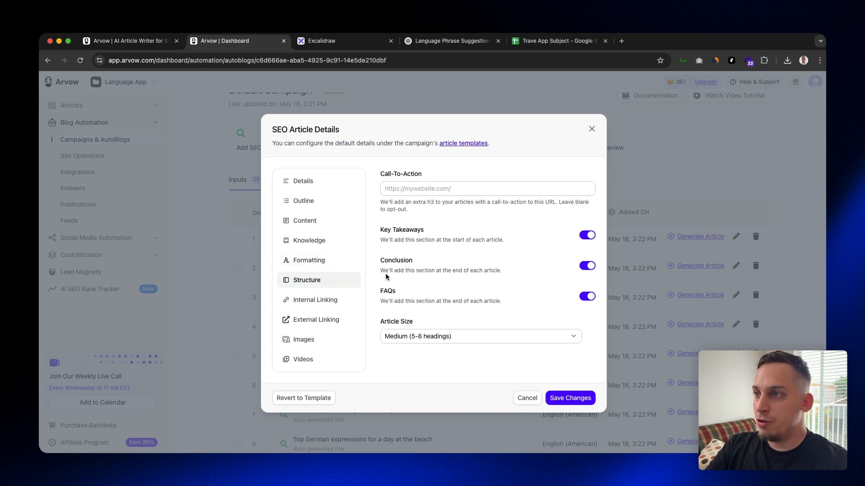
{"action": "left_click", "coordinate": [411, 189]}
{"action": "left_click", "coordinate": [375, 188]}
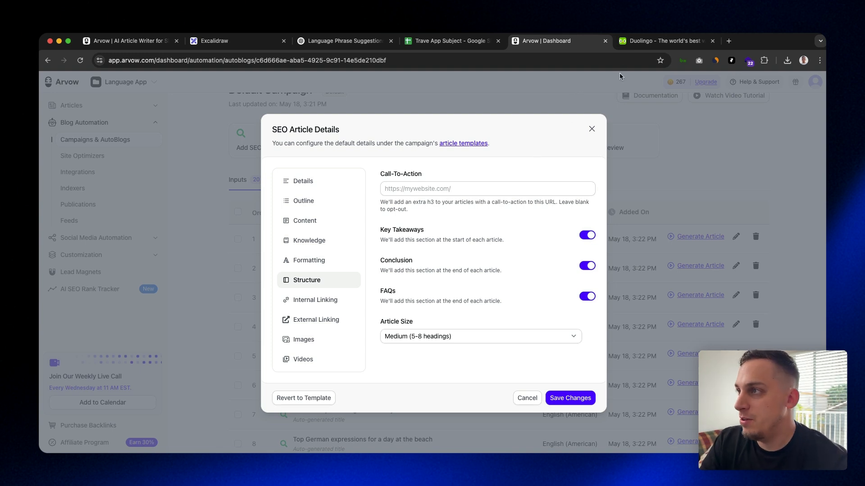
{"action": "left_click", "coordinate": [662, 40]}
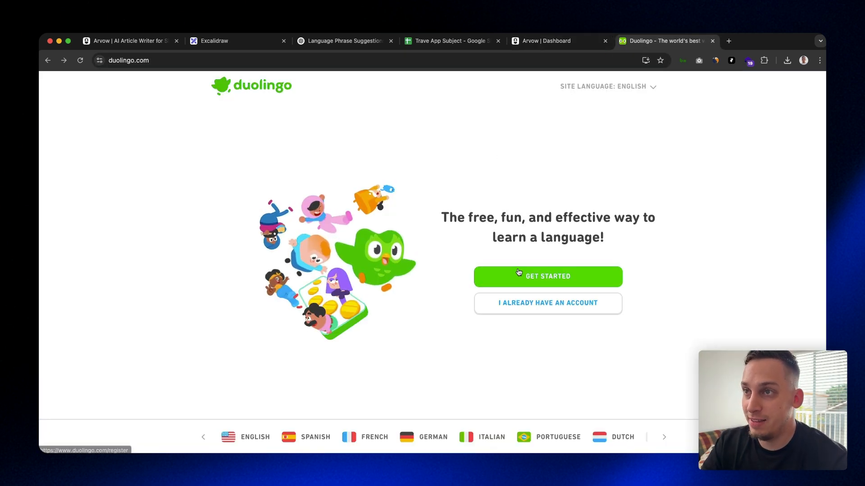
{"action": "left_click", "coordinate": [519, 272]}
{"action": "left_click", "coordinate": [260, 61]}
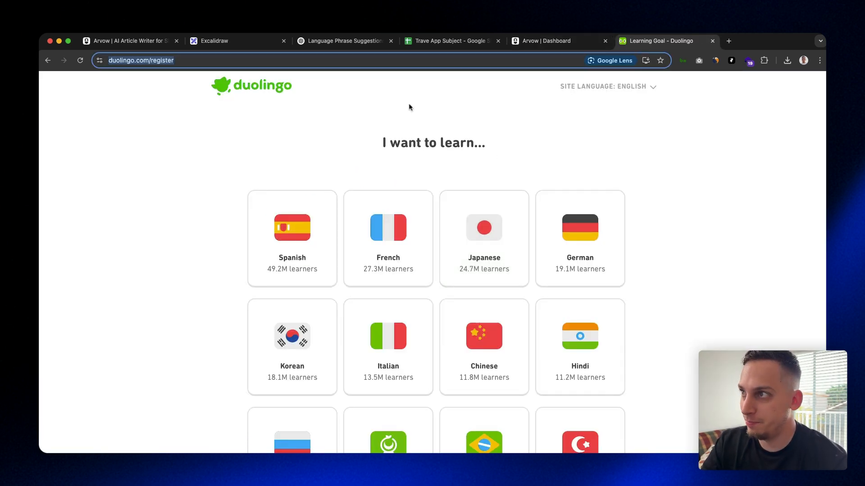
{"action": "key", "text": "super+c"}
{"action": "left_click", "coordinate": [529, 40]}
{"action": "left_click", "coordinate": [500, 184]}
{"action": "key", "text": "super+v"}
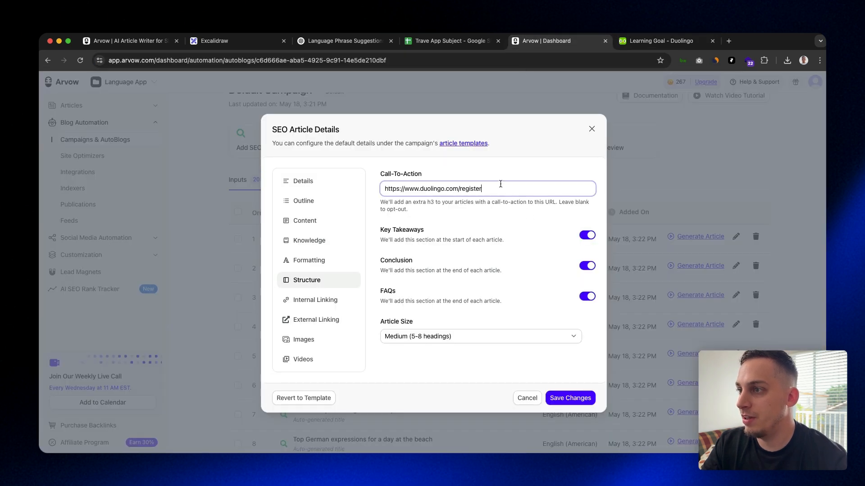
{"action": "left_click", "coordinate": [486, 176]}
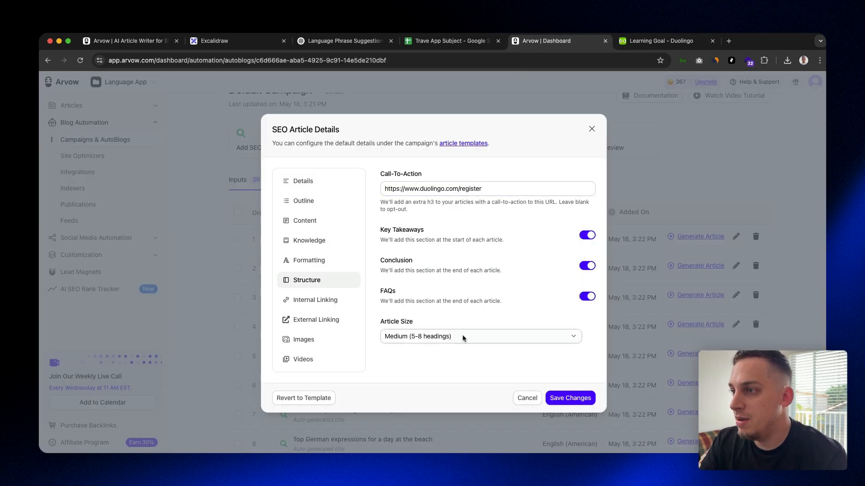
Review the Key Takeaways, Conclusion and FAQs section options in the article structure
{"action": "left_click_drag", "start_coordinate": [381, 230], "coordinate": [429, 232]}
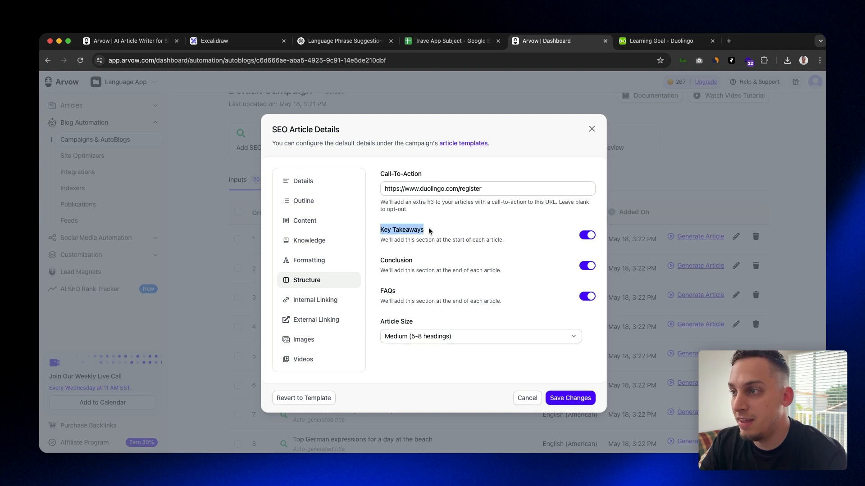
{"action": "left_click_drag", "start_coordinate": [380, 261], "coordinate": [412, 261]}
{"action": "left_click_drag", "start_coordinate": [380, 291], "coordinate": [399, 291]}
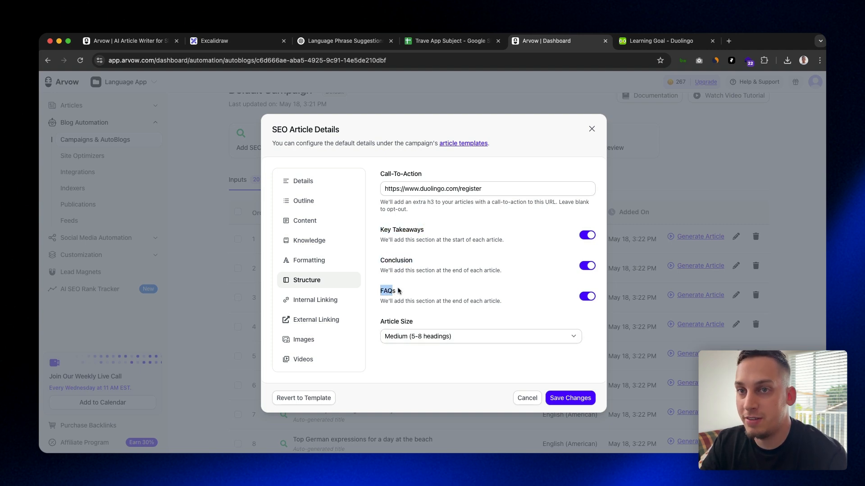
{"action": "left_click", "coordinate": [342, 304]}
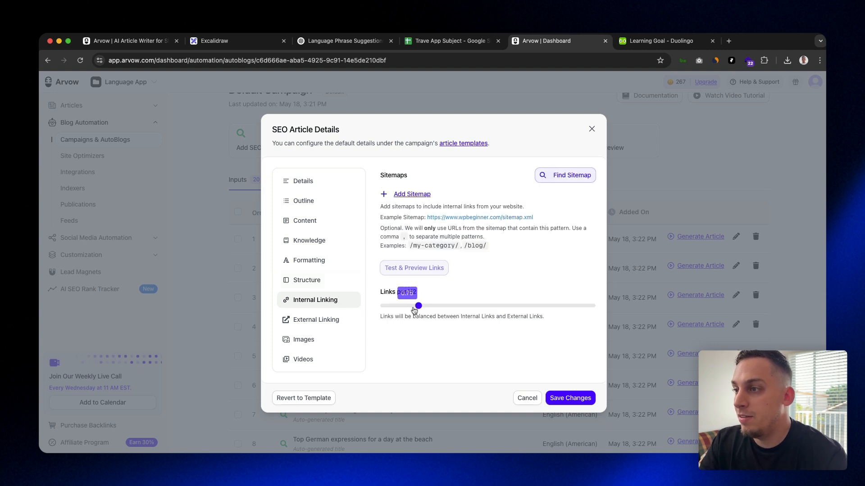
{"action": "left_click_drag", "start_coordinate": [418, 307], "coordinate": [594, 316]}
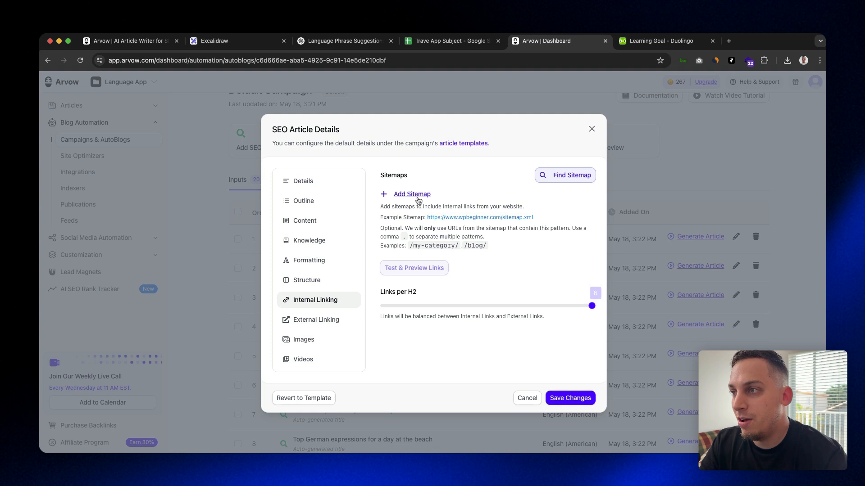
{"action": "left_click", "coordinate": [661, 41]}
{"action": "left_click", "coordinate": [174, 66]}
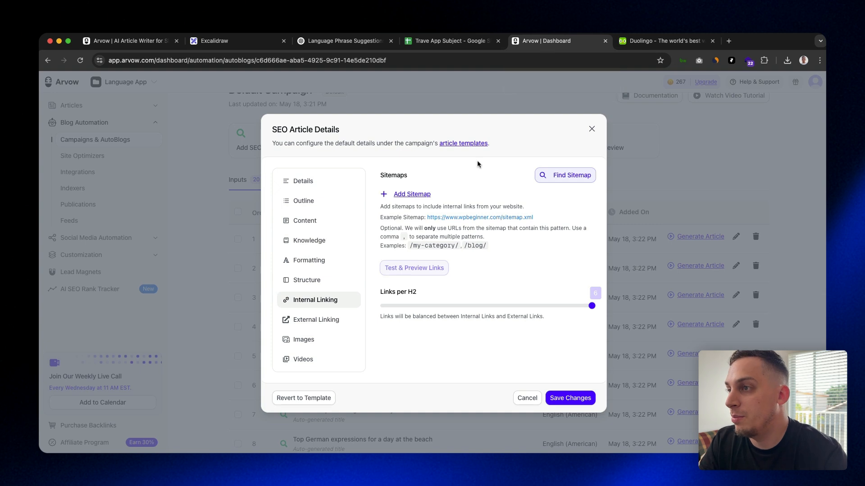
{"action": "left_click", "coordinate": [424, 194]}
{"action": "type", "text": "https://www.duolingo.com/sitemap.xml"}
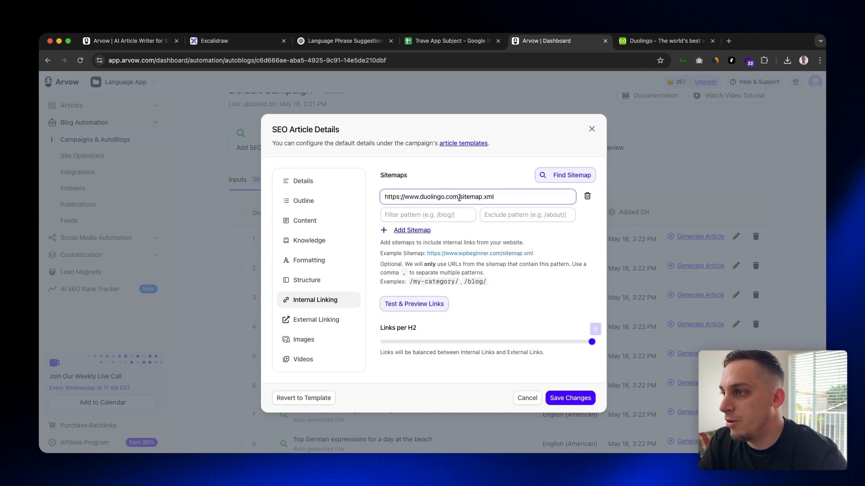
{"action": "left_click_drag", "start_coordinate": [460, 198], "coordinate": [505, 199]}
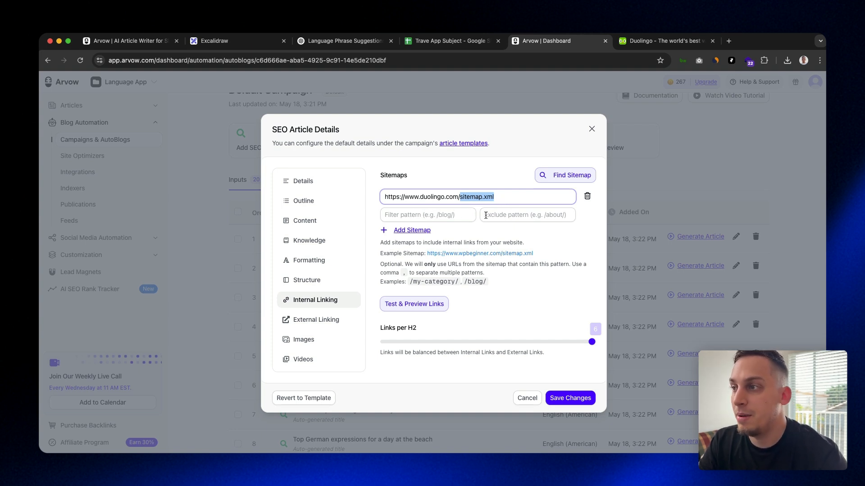
Look through the Duolingo homepage down to the blog link in its footer, and close the page
{"action": "left_click", "coordinate": [662, 41]}
{"action": "scroll", "coordinate": [546, 109], "scroll_direction": "down", "scroll_amount": 15}
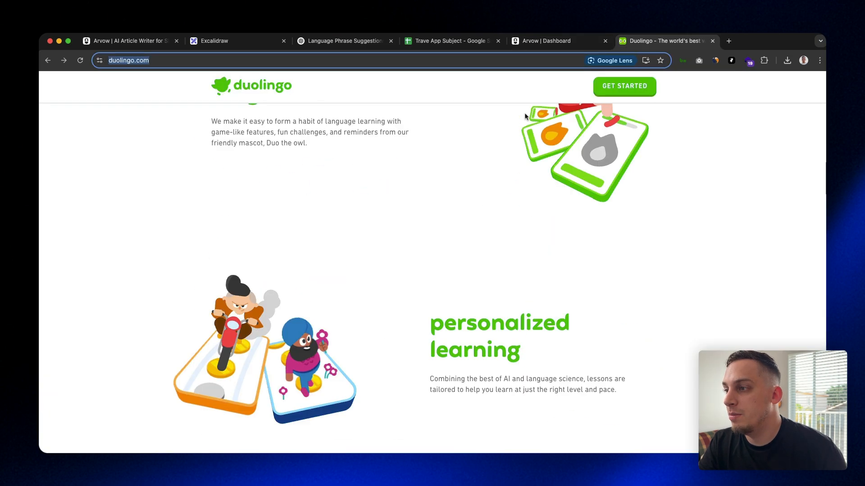
{"action": "scroll", "coordinate": [406, 132], "scroll_direction": "down", "scroll_amount": 15}
{"action": "scroll", "coordinate": [419, 143], "scroll_direction": "up", "scroll_amount": 20}
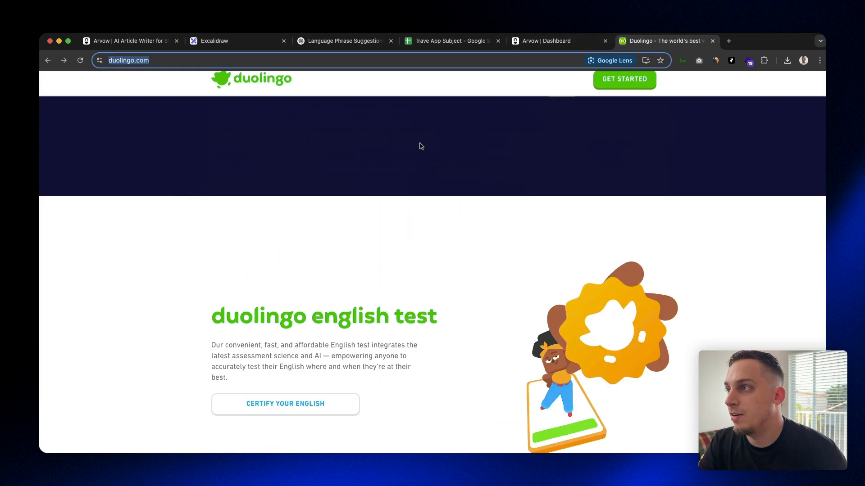
{"action": "scroll", "coordinate": [608, 83], "scroll_direction": "down", "scroll_amount": 15}
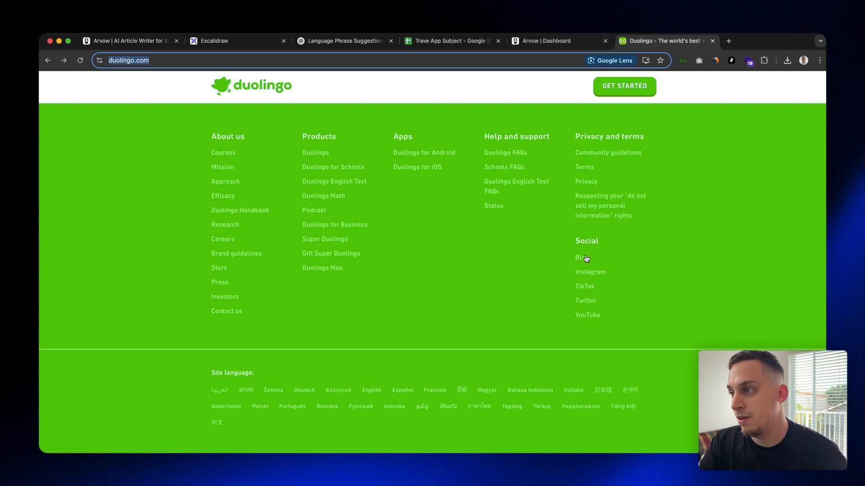
{"action": "key", "text": "super+w"}
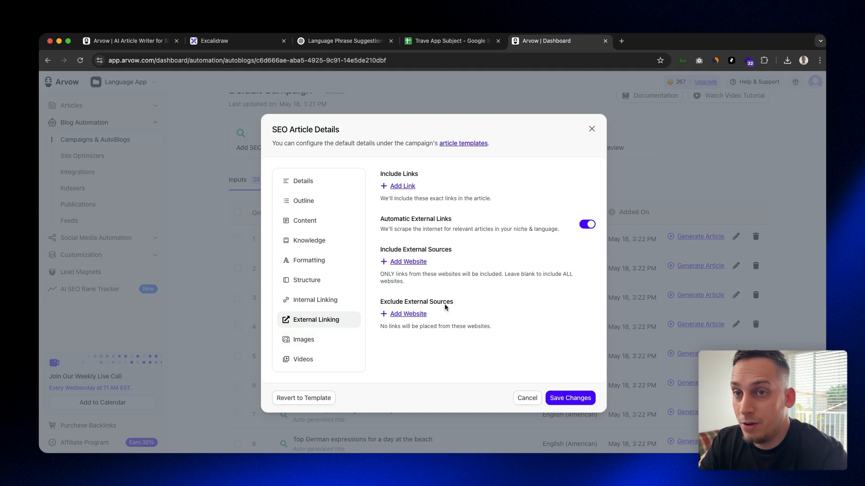
In the article's image settings, choose AI images (1 credits per image) as the image provider
{"action": "left_click", "coordinate": [333, 339]}
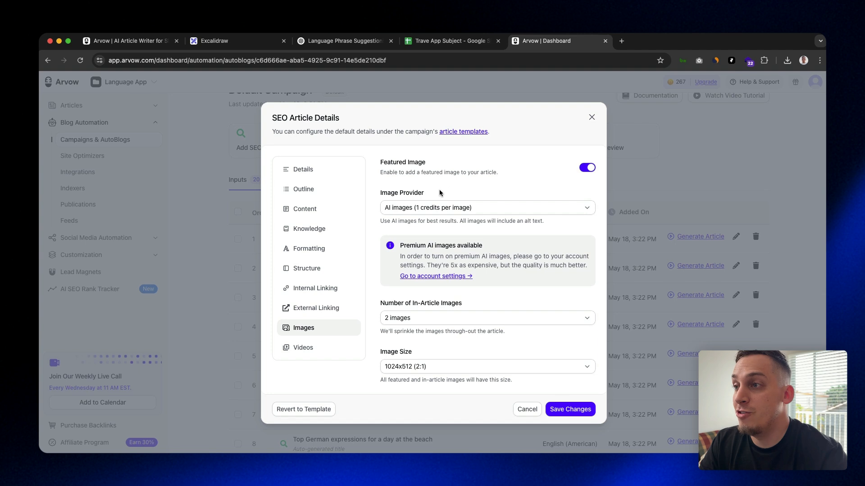
{"action": "left_click", "coordinate": [440, 205]}
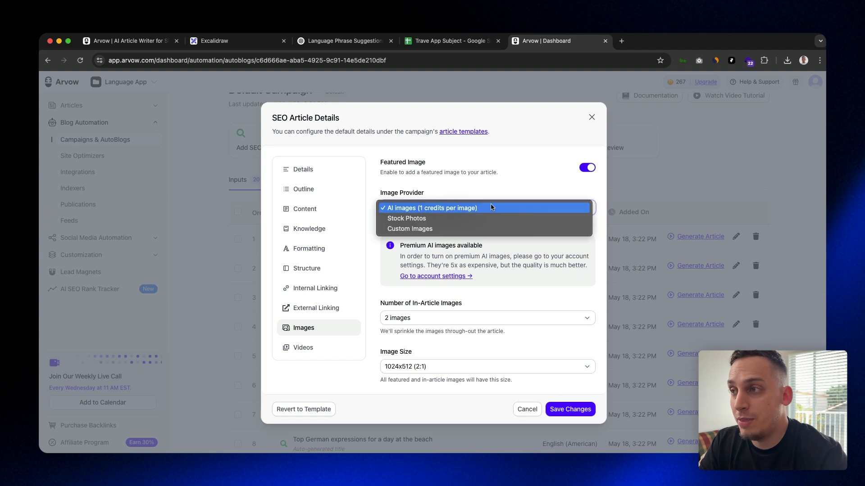
{"action": "left_click", "coordinate": [436, 208]}
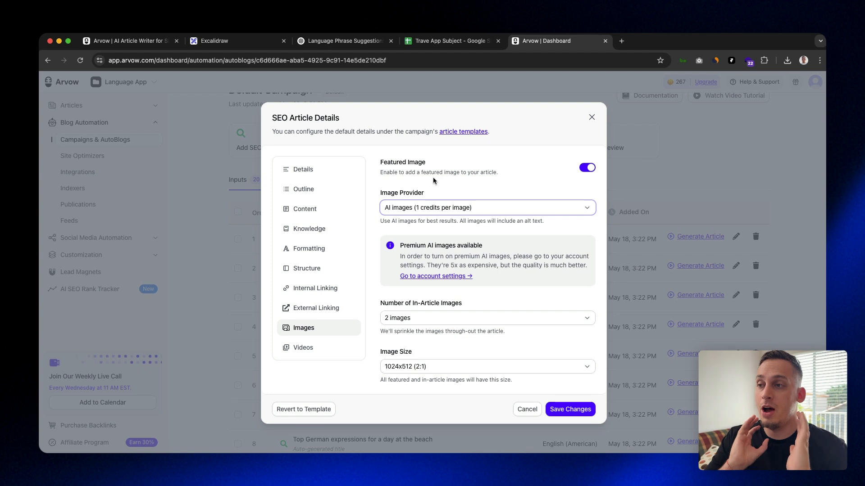
{"action": "scroll", "coordinate": [444, 204], "scroll_direction": "down", "scroll_amount": 1}
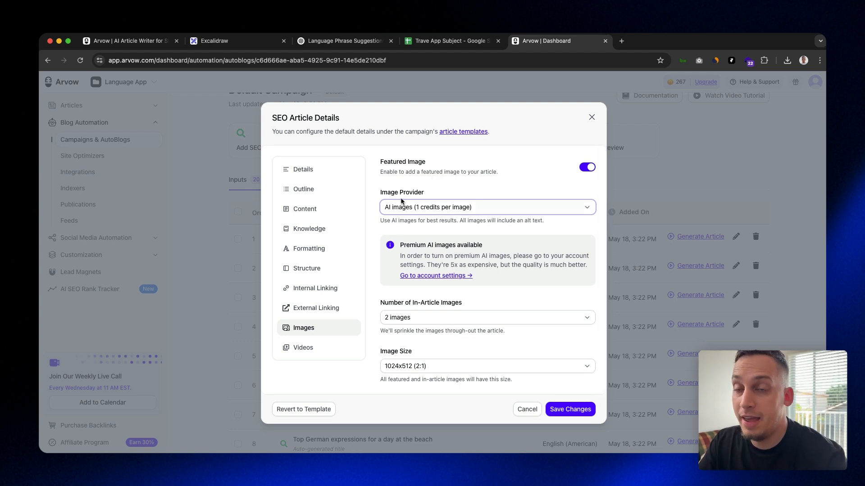
Set the extra custom styling for the article's images to "watercolor style" and save the change
{"action": "scroll", "coordinate": [391, 203], "scroll_direction": "down", "scroll_amount": 2}
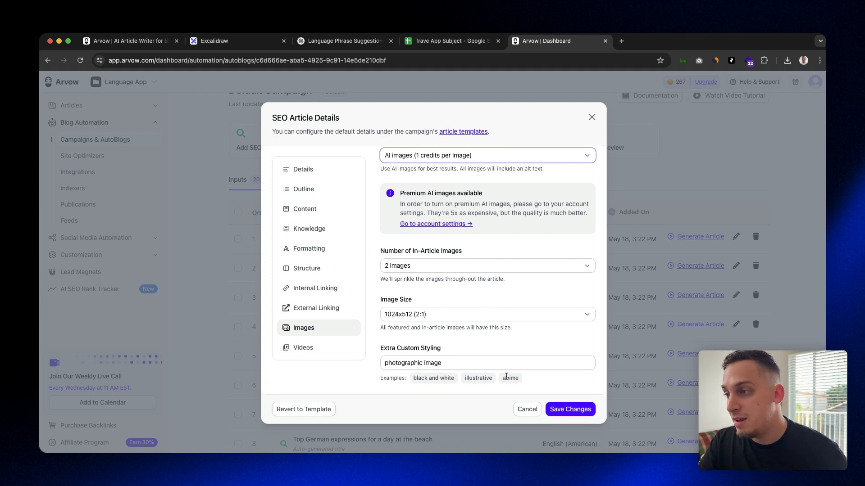
{"action": "left_click_drag", "start_coordinate": [465, 379], "coordinate": [503, 379]}
{"action": "type", "text": "watercolor sty"}
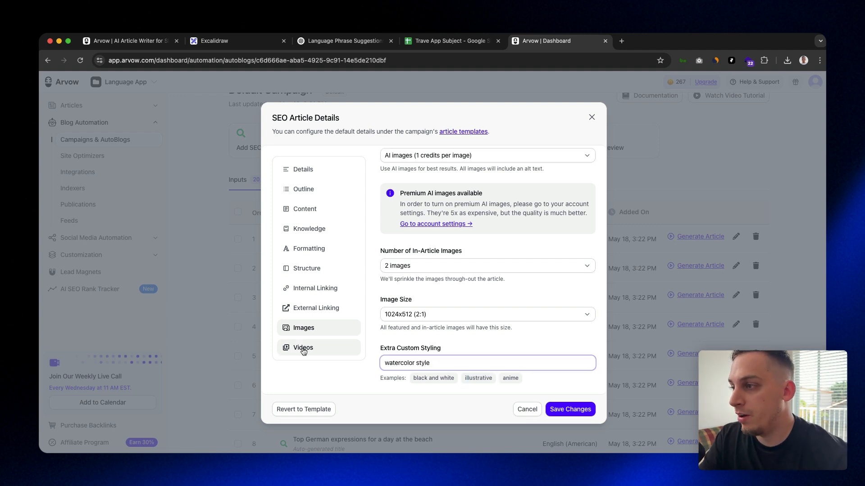
{"action": "key", "text": "Return"}
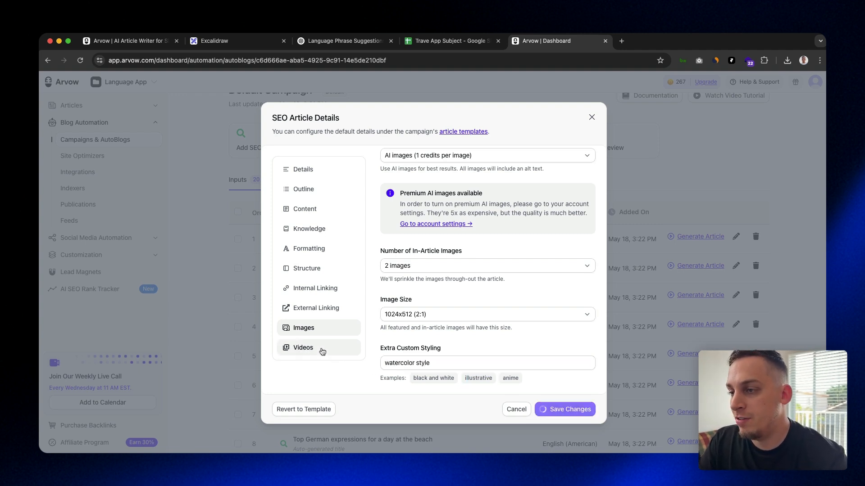
Turn on Automate Youtube Videos for the article and save the article details
{"action": "left_click", "coordinate": [322, 350]}
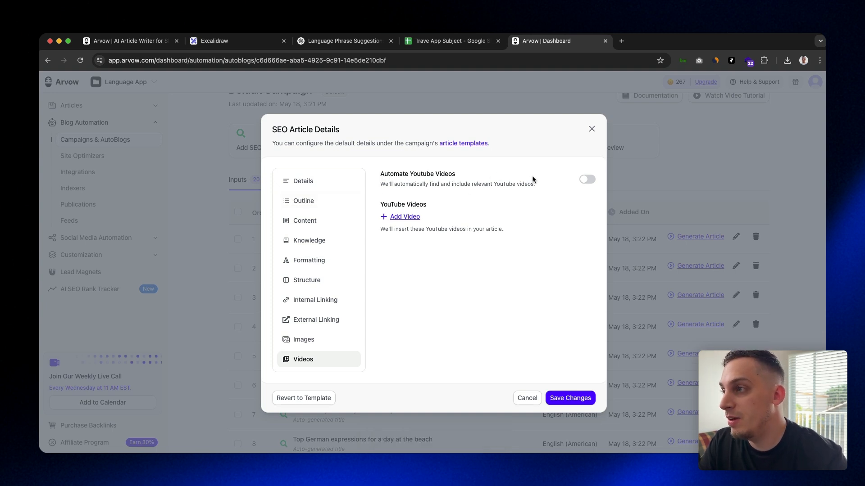
{"action": "left_click", "coordinate": [582, 180]}
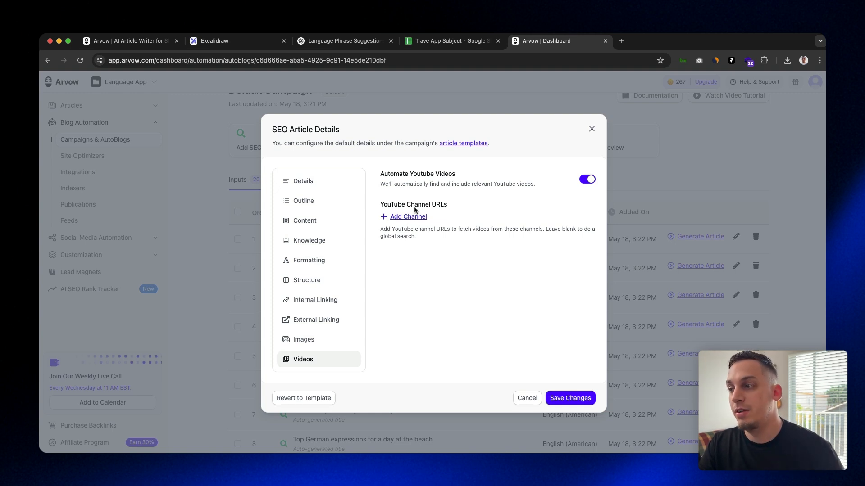
{"action": "left_click", "coordinate": [569, 399]}
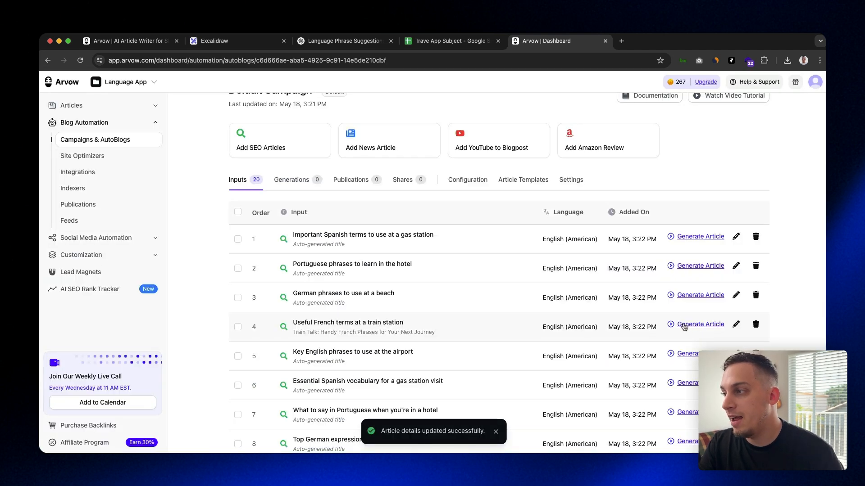
Generate the "Useful French terms at a train station" article and review its title, introduction, key takeaways and images
{"action": "left_click", "coordinate": [682, 325]}
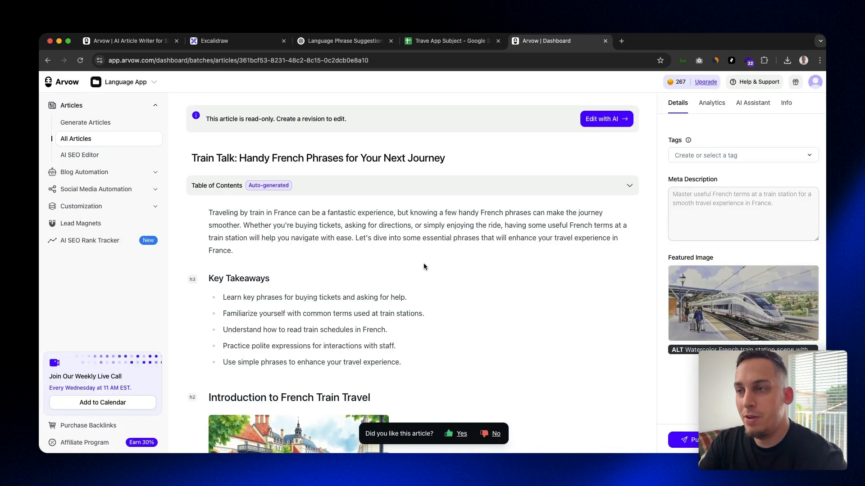
{"action": "scroll", "coordinate": [427, 263], "scroll_direction": "down", "scroll_amount": 2}
{"action": "scroll", "coordinate": [428, 268], "scroll_direction": "down", "scroll_amount": 2}
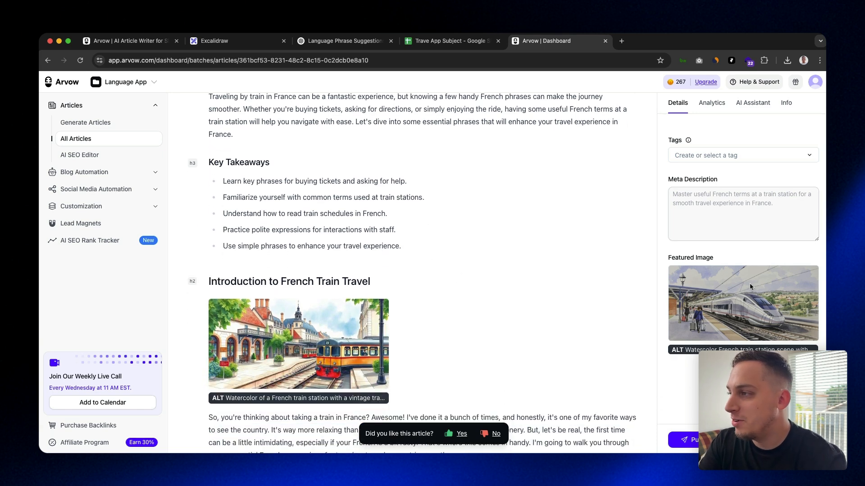
{"action": "scroll", "coordinate": [331, 306], "scroll_direction": "down", "scroll_amount": 2}
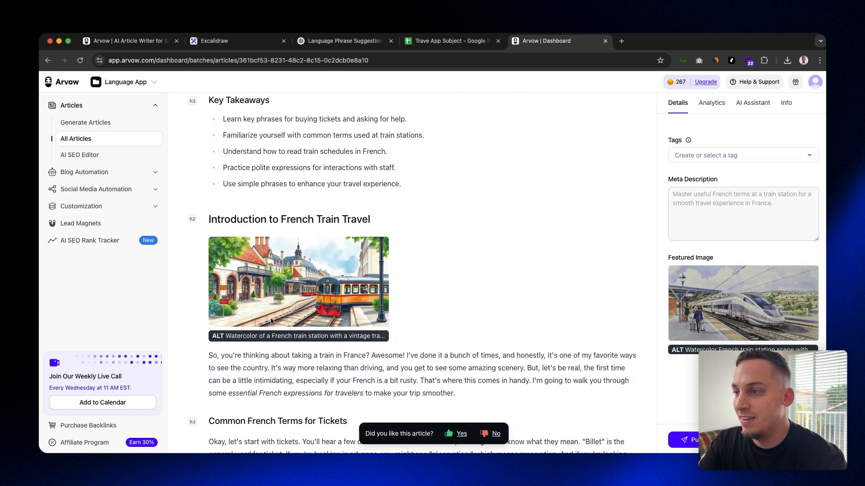
{"action": "scroll", "coordinate": [275, 298], "scroll_direction": "up", "scroll_amount": 5}
{"action": "left_click_drag", "start_coordinate": [193, 158], "coordinate": [399, 156]}
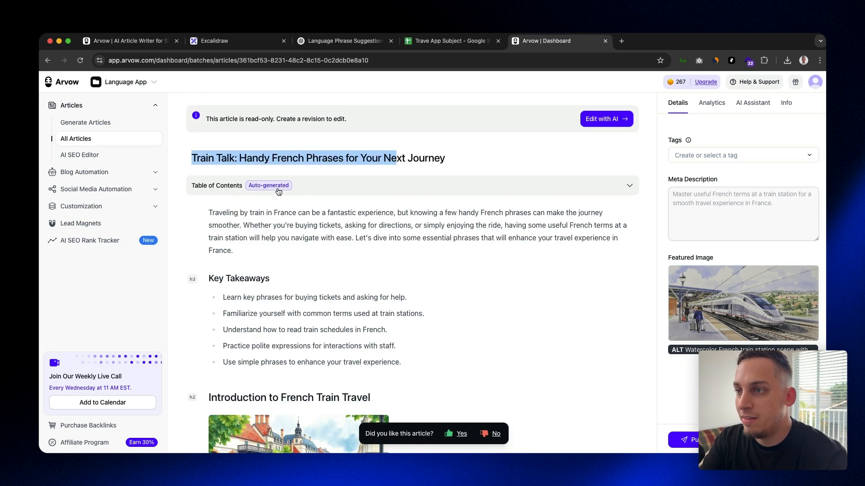
{"action": "left_click_drag", "start_coordinate": [220, 213], "coordinate": [213, 211]}
{"action": "left_click", "coordinate": [211, 210]}
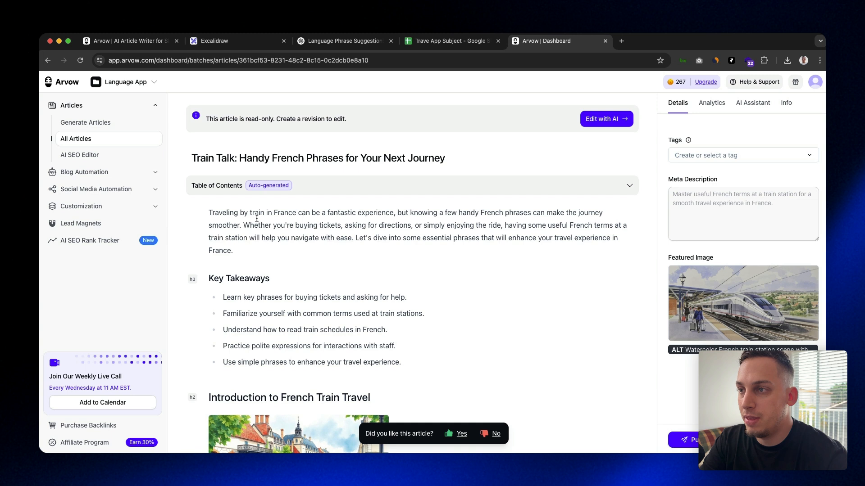
Try the Re-write and Add External Links options on the phrase "train in France can be a fantastic" in the introduction
{"action": "left_click_drag", "start_coordinate": [251, 213], "coordinate": [356, 212]}
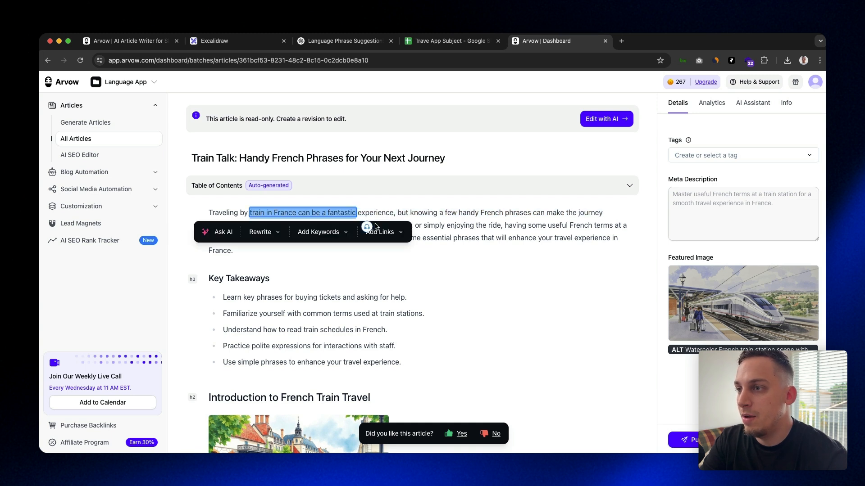
{"action": "left_click", "coordinate": [278, 233]}
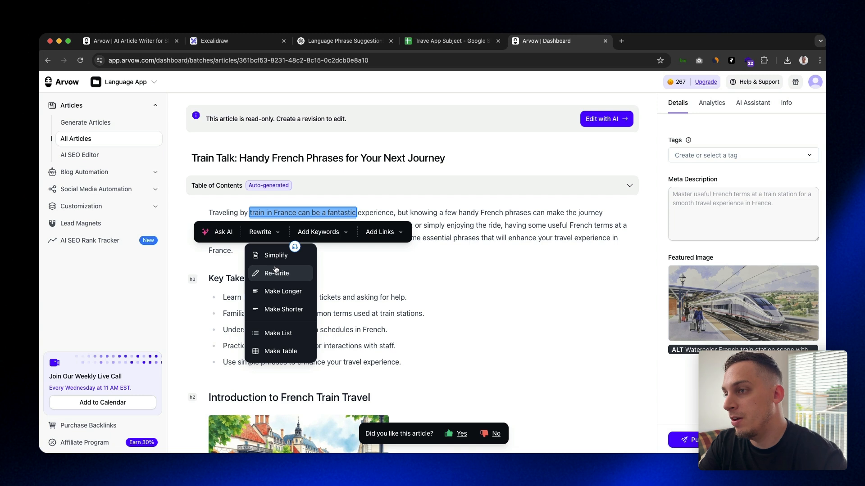
{"action": "left_click", "coordinate": [284, 274]}
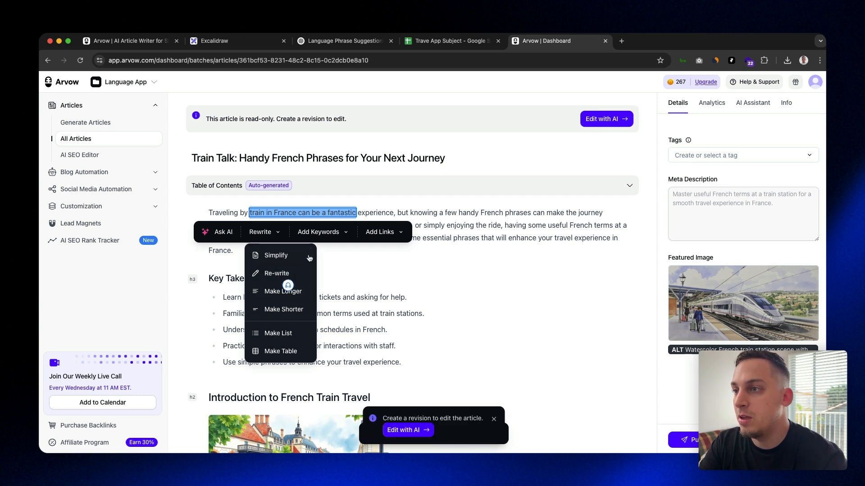
{"action": "left_click", "coordinate": [319, 232]}
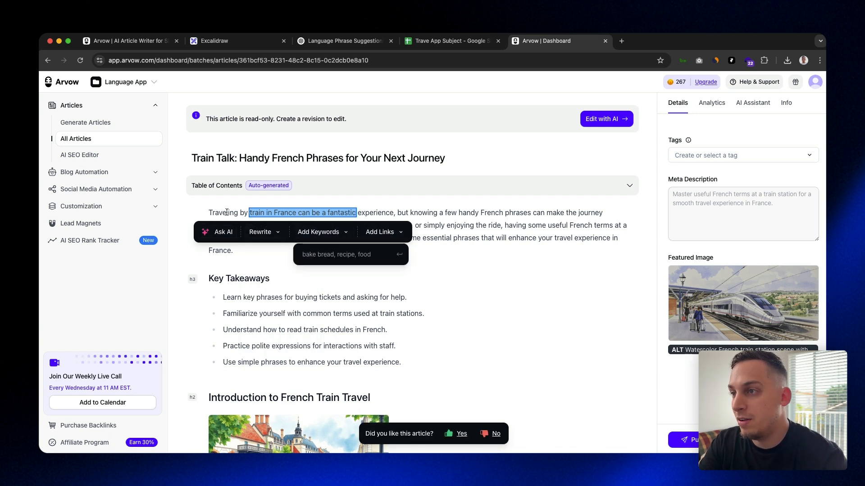
{"action": "left_click", "coordinate": [393, 234]}
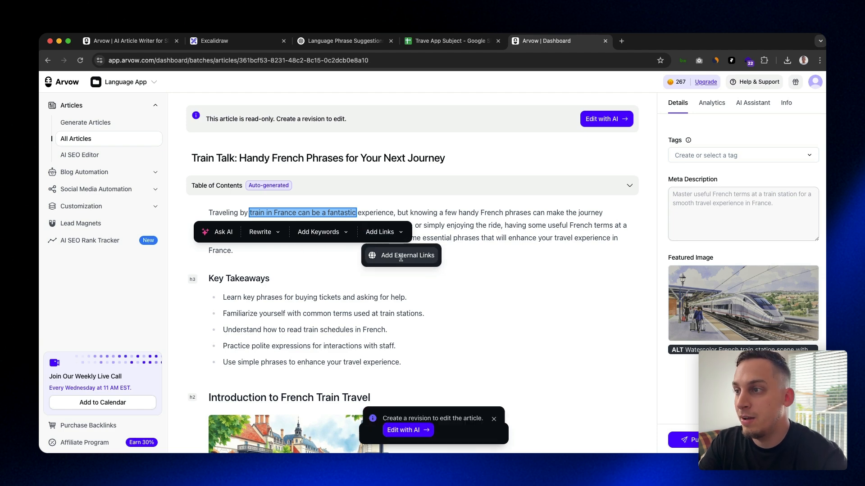
{"action": "left_click", "coordinate": [401, 260]}
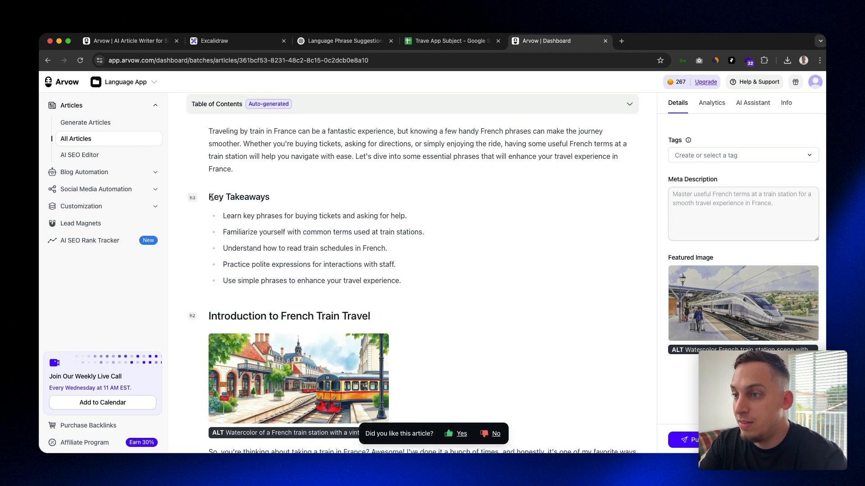
Read through the "Introduction to French Train Travel" section, checking its image, writing tone and links
{"action": "left_click_drag", "start_coordinate": [211, 198], "coordinate": [398, 281]}
{"action": "scroll", "coordinate": [318, 217], "scroll_direction": "down", "scroll_amount": 5}
{"action": "left_click", "coordinate": [419, 313]}
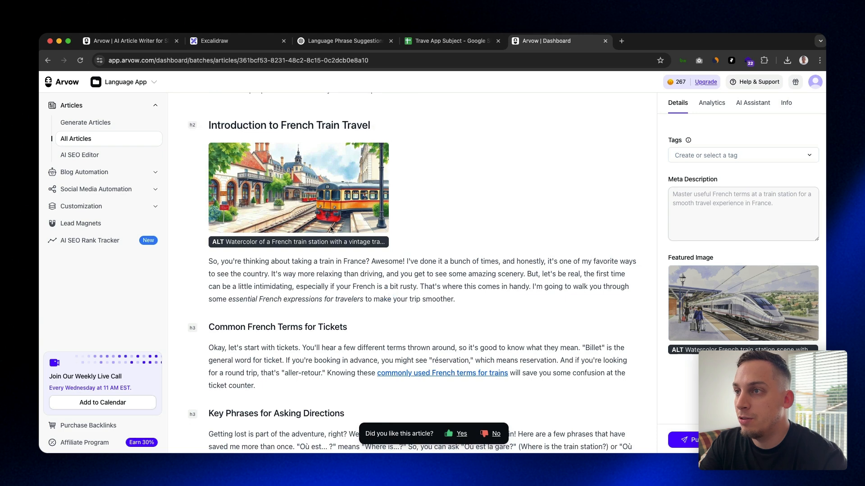
{"action": "scroll", "coordinate": [333, 209], "scroll_direction": "down", "scroll_amount": 2}
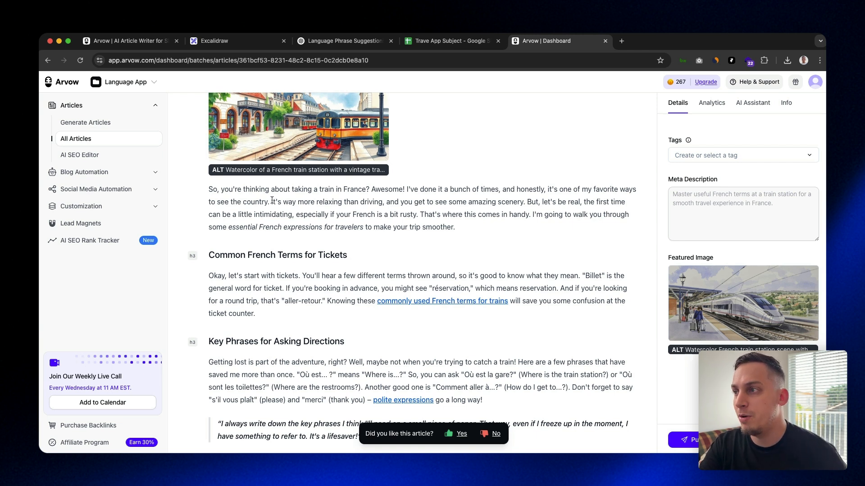
{"action": "scroll", "coordinate": [271, 200], "scroll_direction": "down", "scroll_amount": 1}
{"action": "left_click_drag", "start_coordinate": [530, 204], "coordinate": [264, 201]}
{"action": "left_click", "coordinate": [258, 201]}
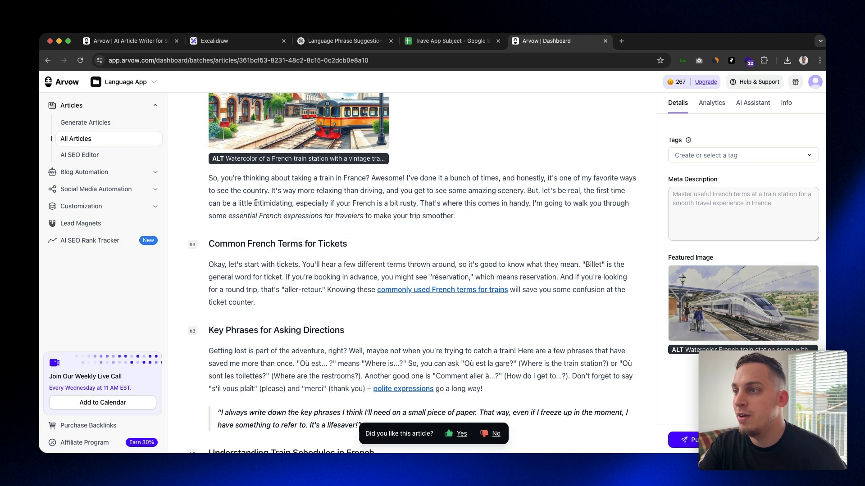
{"action": "scroll", "coordinate": [375, 223], "scroll_direction": "down", "scroll_amount": 5}
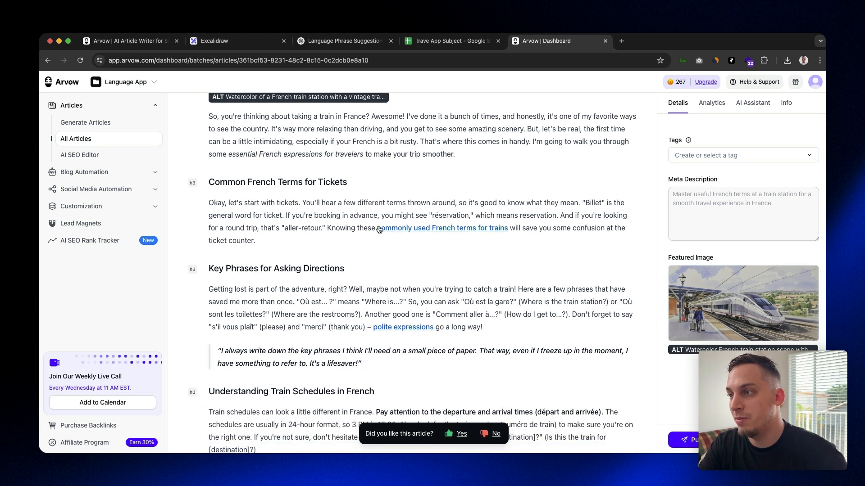
{"action": "scroll", "coordinate": [353, 231], "scroll_direction": "up", "scroll_amount": 3}
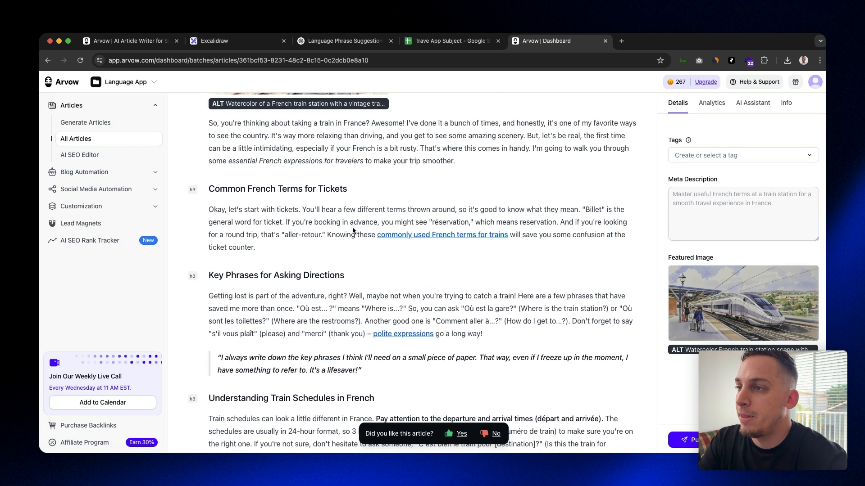
Open the "commonly used French terms for trains" link in a new tab, look over the page and close it
{"action": "right_click", "coordinate": [422, 237]}
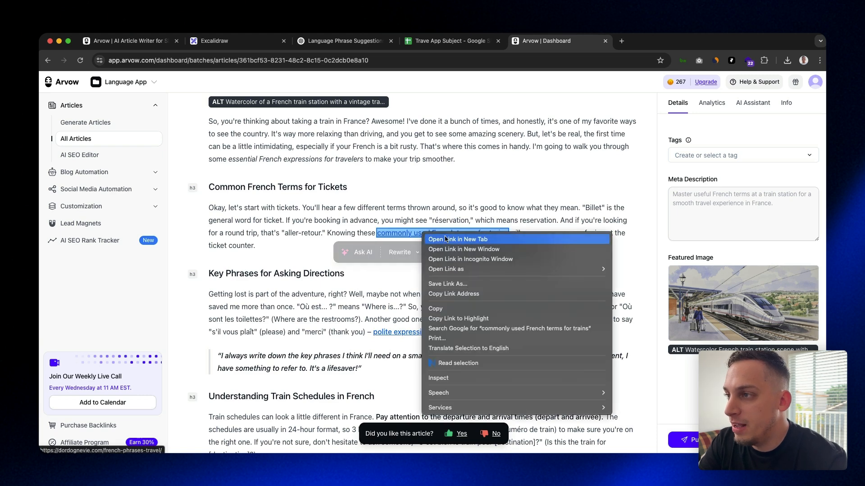
{"action": "left_click", "coordinate": [428, 234]}
{"action": "left_click", "coordinate": [636, 47]}
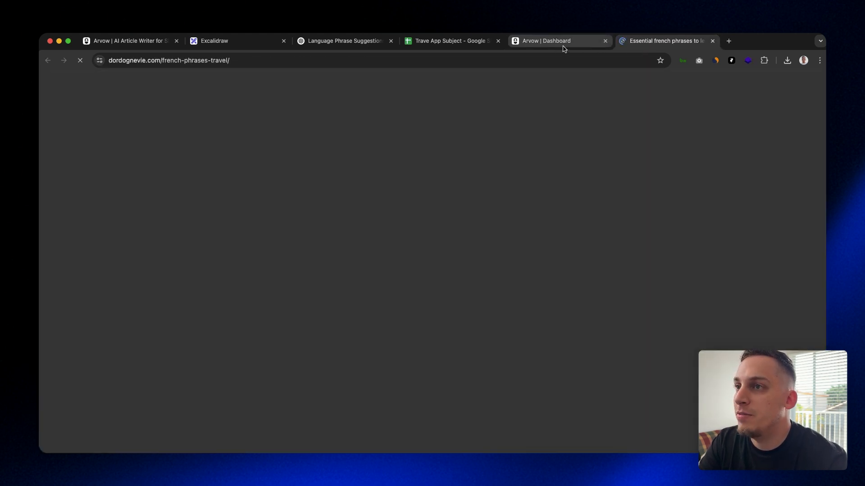
{"action": "scroll", "coordinate": [407, 182], "scroll_direction": "down", "scroll_amount": 5}
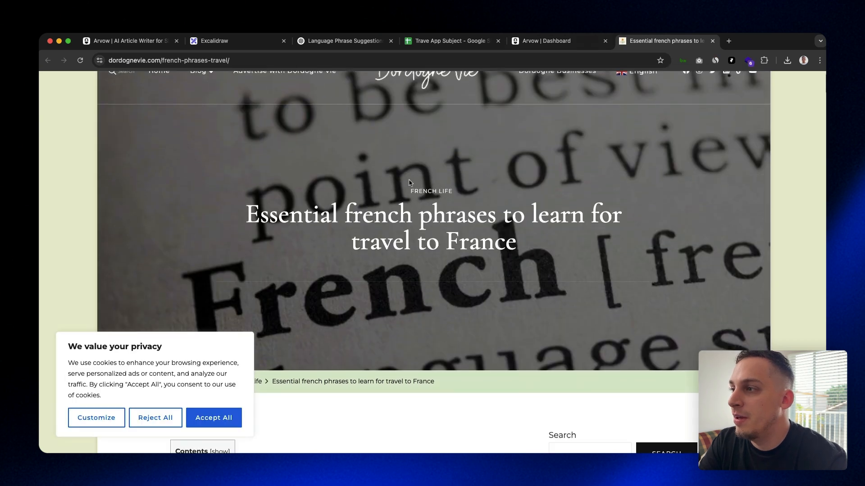
{"action": "scroll", "coordinate": [408, 181], "scroll_direction": "down", "scroll_amount": 10}
{"action": "key", "text": "super+w"}
Examine the quotes, bullet lists and phrase table in the article's train station vocabulary sections
{"action": "scroll", "coordinate": [320, 224], "scroll_direction": "down", "scroll_amount": 1}
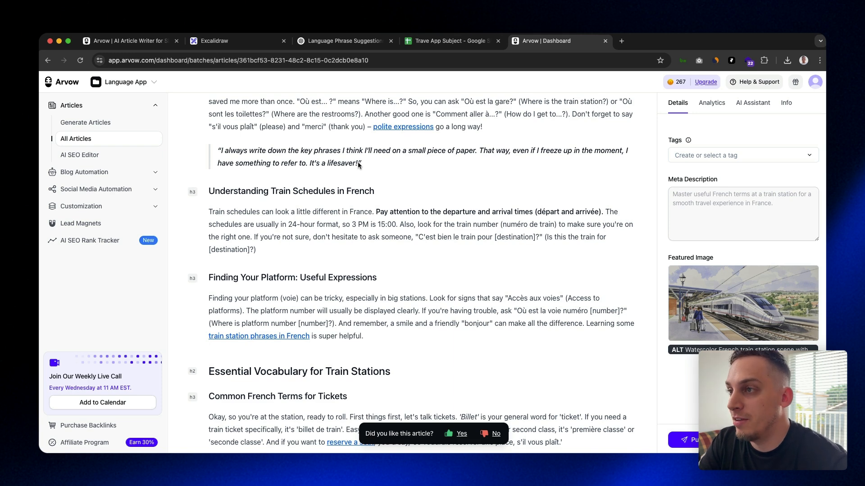
{"action": "scroll", "coordinate": [355, 169], "scroll_direction": "down", "scroll_amount": 10}
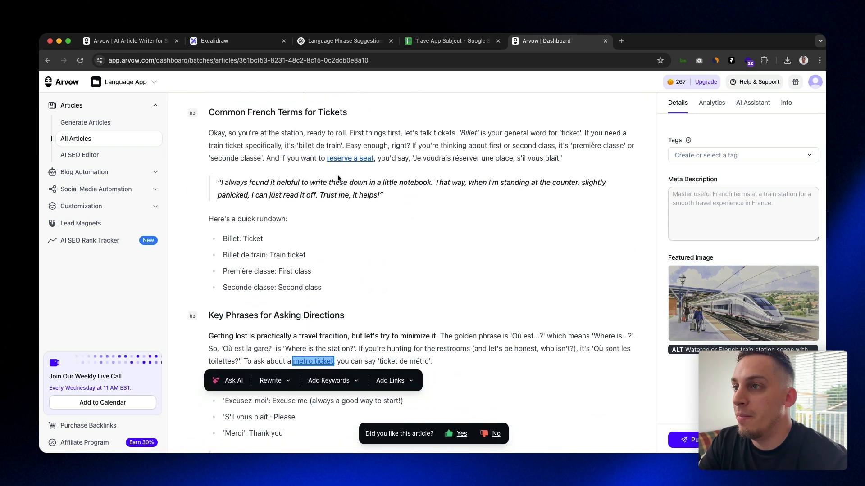
{"action": "left_click", "coordinate": [264, 199]}
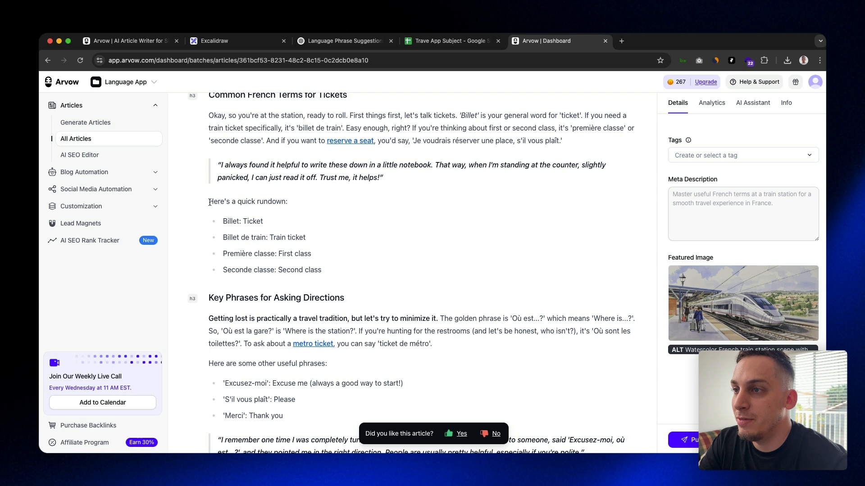
{"action": "scroll", "coordinate": [210, 201], "scroll_direction": "up", "scroll_amount": 3}
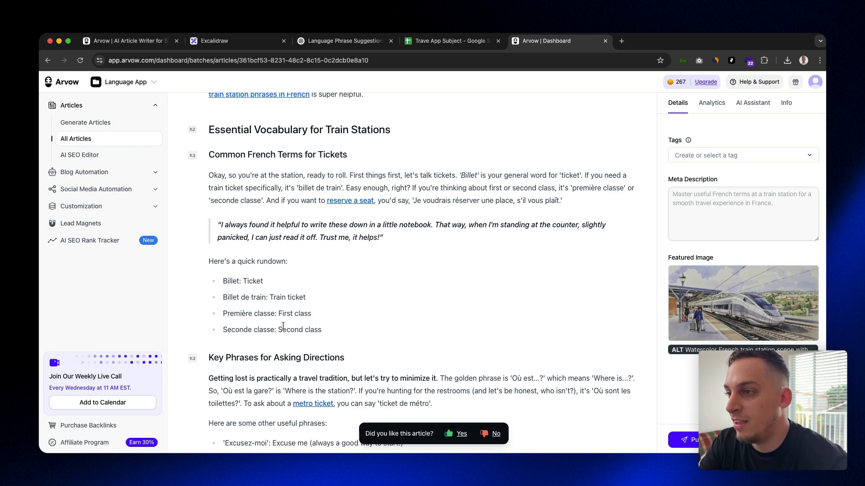
{"action": "scroll", "coordinate": [283, 325], "scroll_direction": "down", "scroll_amount": 3}
{"action": "scroll", "coordinate": [283, 325], "scroll_direction": "down", "scroll_amount": 4}
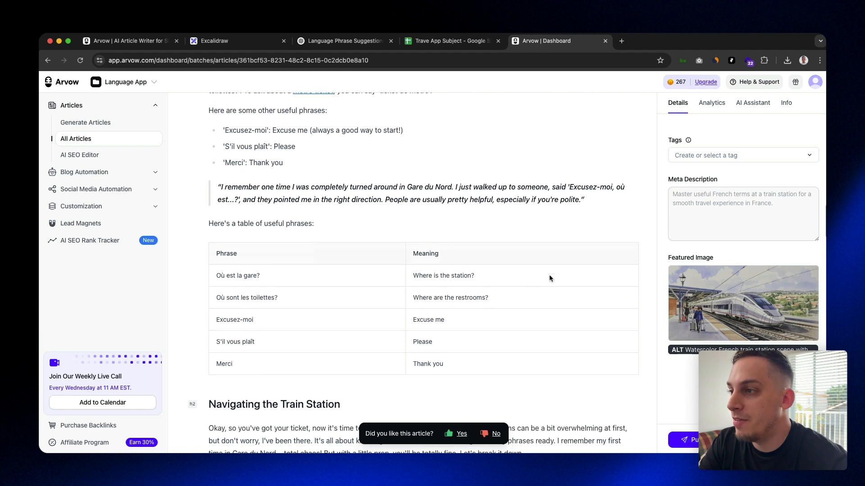
{"action": "scroll", "coordinate": [243, 317], "scroll_direction": "down", "scroll_amount": 1}
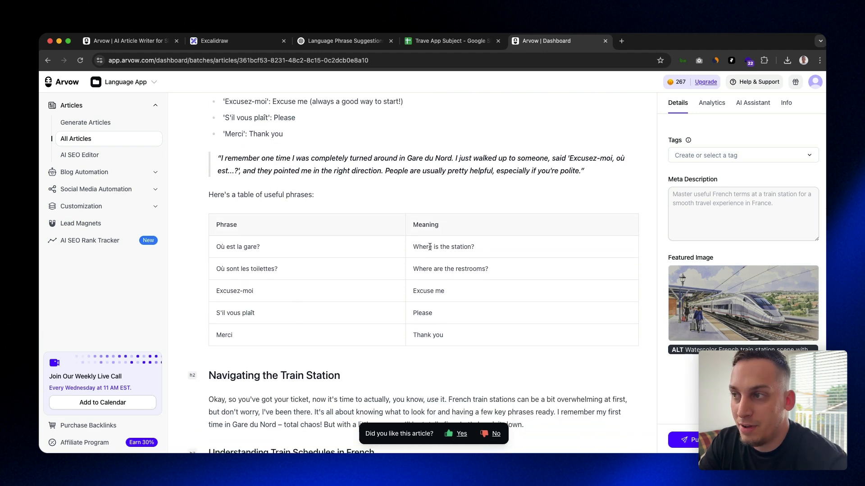
{"action": "scroll", "coordinate": [414, 248], "scroll_direction": "down", "scroll_amount": 15}
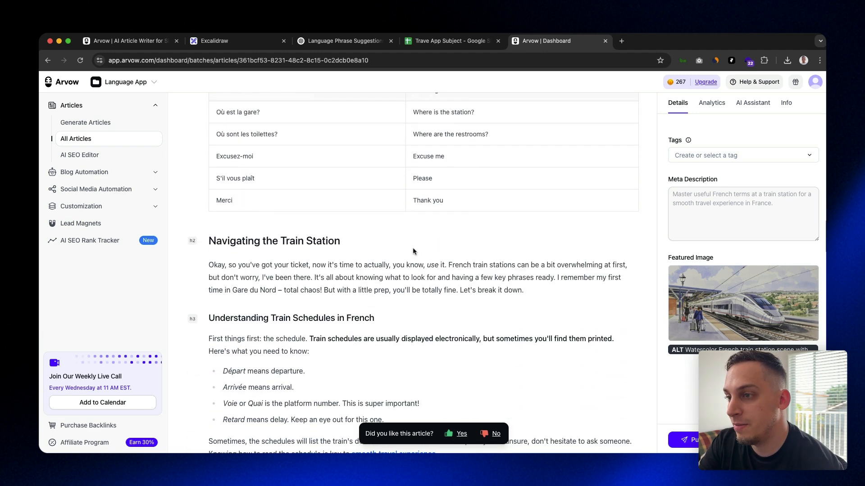
Inspect the embedded YouTube video above "Buying Tickets: Step-by-Step Guide" and its options, leaving them unused
{"action": "scroll", "coordinate": [413, 252], "scroll_direction": "up", "scroll_amount": 2}
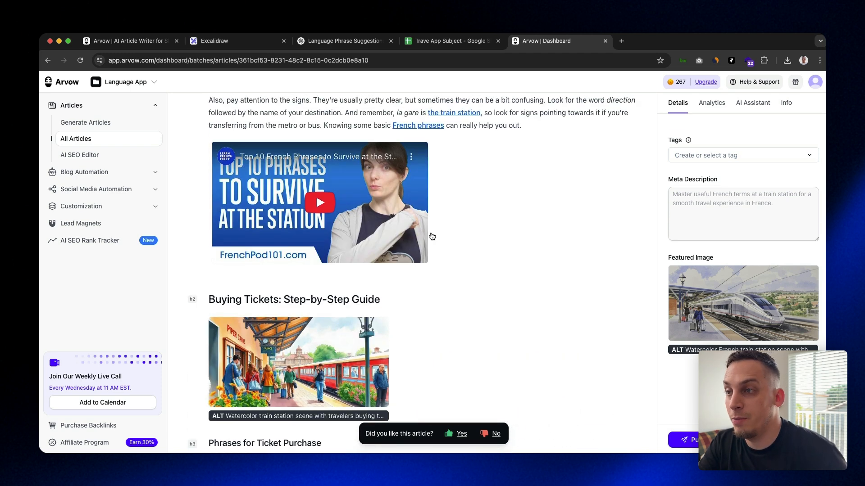
{"action": "scroll", "coordinate": [302, 196], "scroll_direction": "up", "scroll_amount": 3}
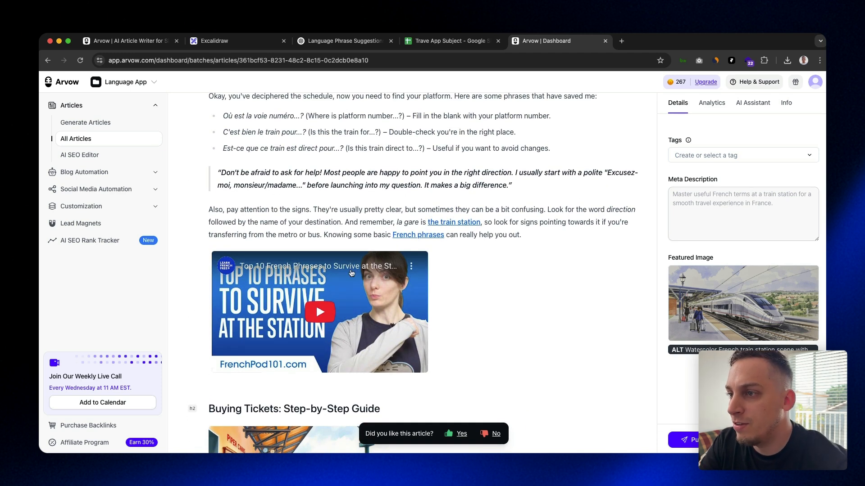
{"action": "right_click", "coordinate": [321, 315]}
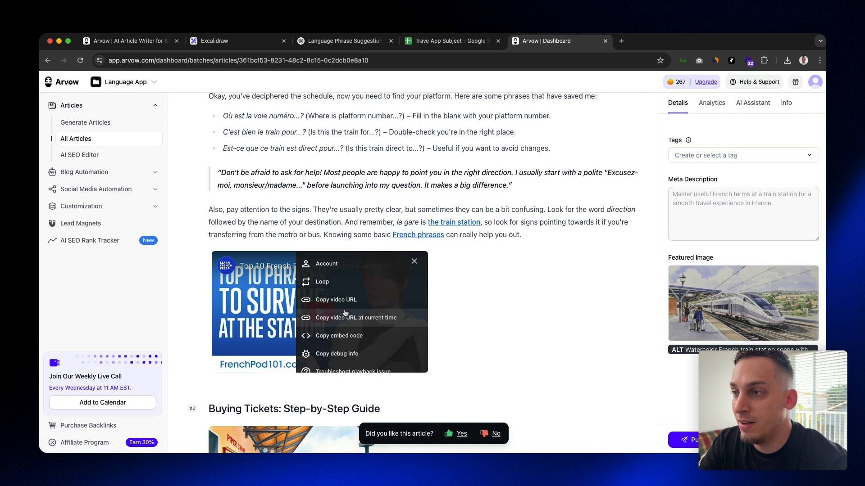
{"action": "key", "text": "Escape"}
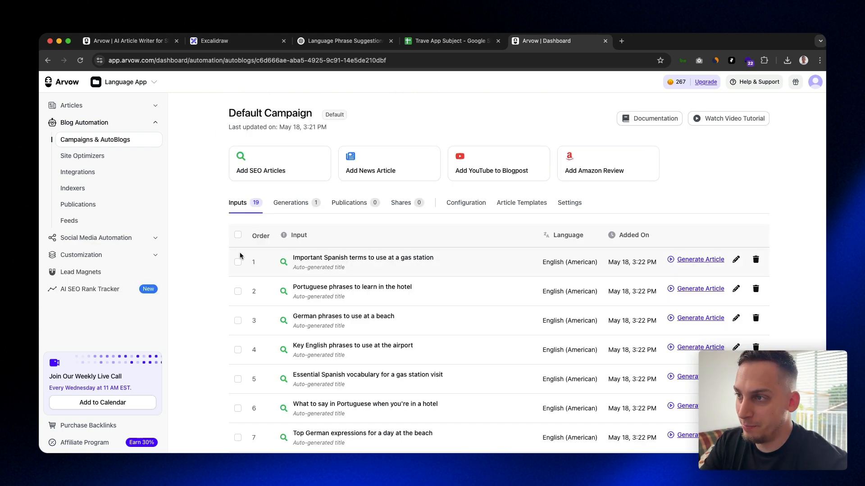
Review the Default Campaign's full list of inputs, its generations and its configuration
{"action": "left_click", "coordinate": [238, 235]}
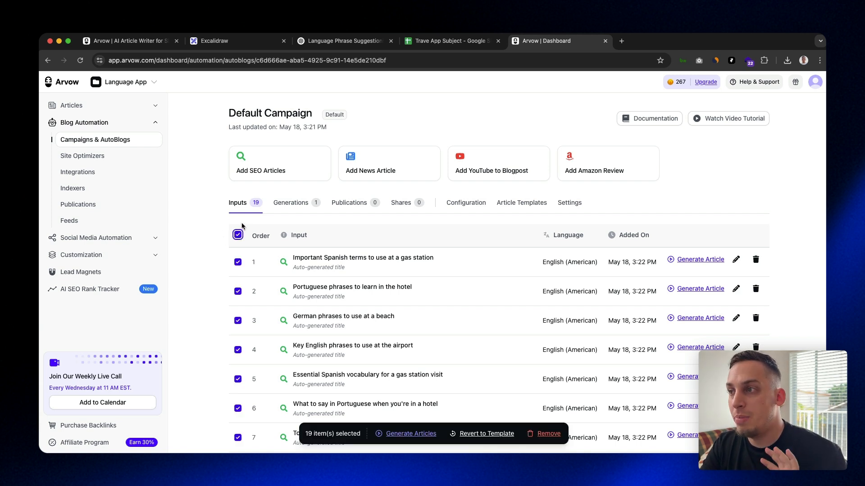
{"action": "left_click", "coordinate": [261, 206]}
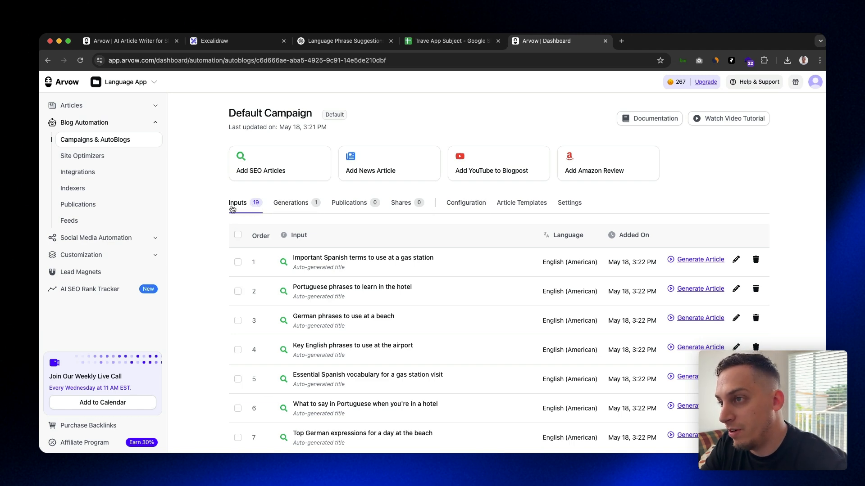
{"action": "left_click", "coordinate": [287, 203]}
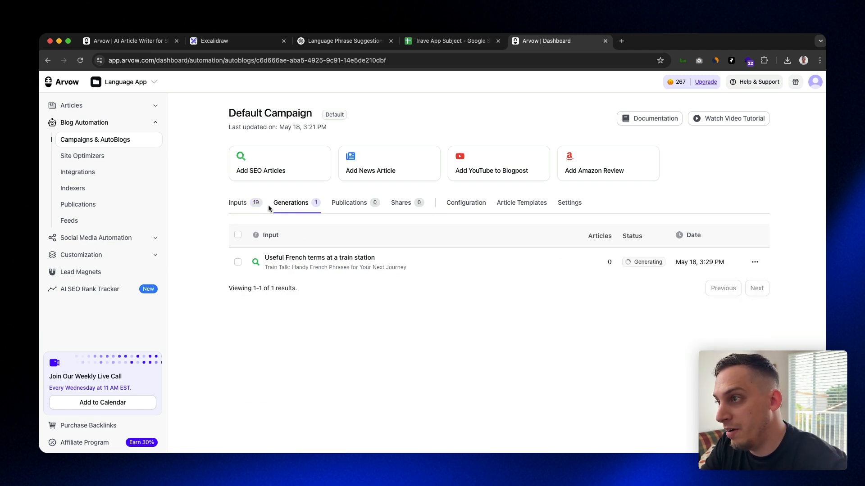
{"action": "left_click", "coordinate": [464, 204]}
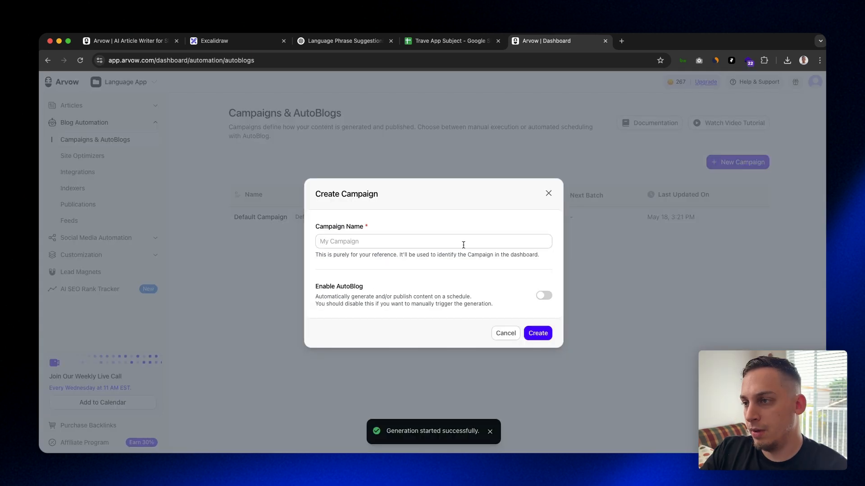
Enable AutoBlog in the new campaign form and compare the automation levels, including Full and Planned Automation Mode
{"action": "left_click", "coordinate": [328, 241]}
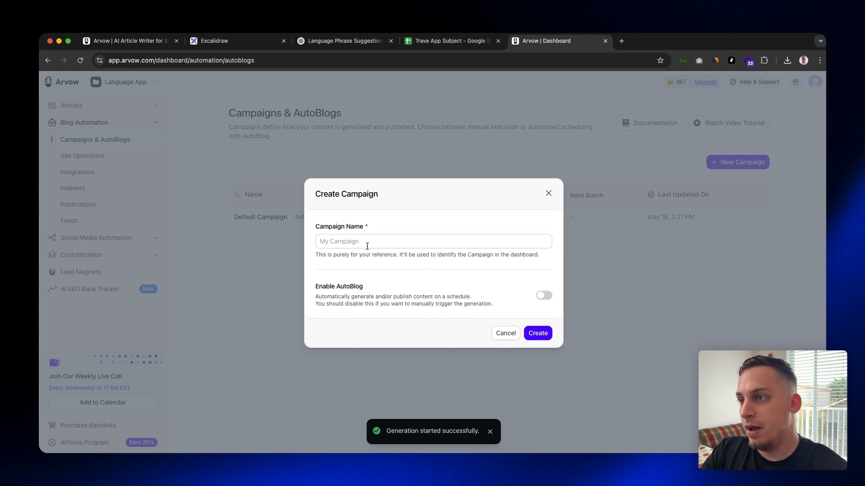
{"action": "left_click", "coordinate": [543, 295]}
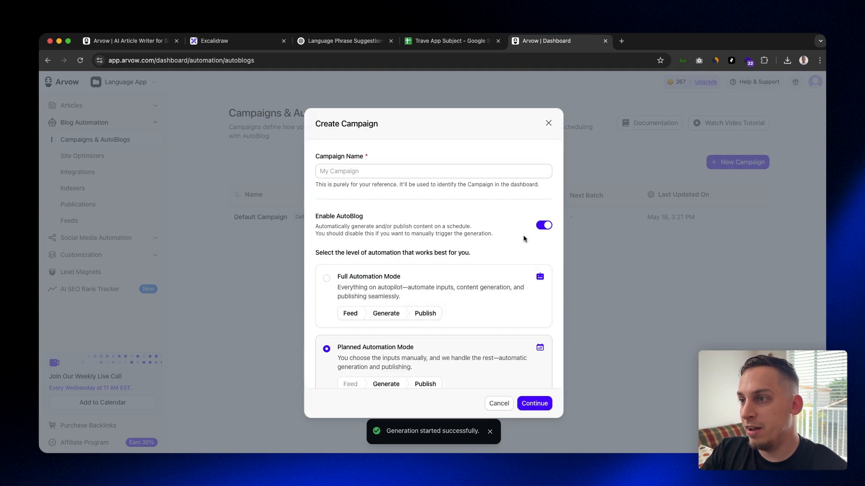
{"action": "scroll", "coordinate": [496, 217], "scroll_direction": "down", "scroll_amount": 4}
{"action": "scroll", "coordinate": [432, 271], "scroll_direction": "up", "scroll_amount": 3}
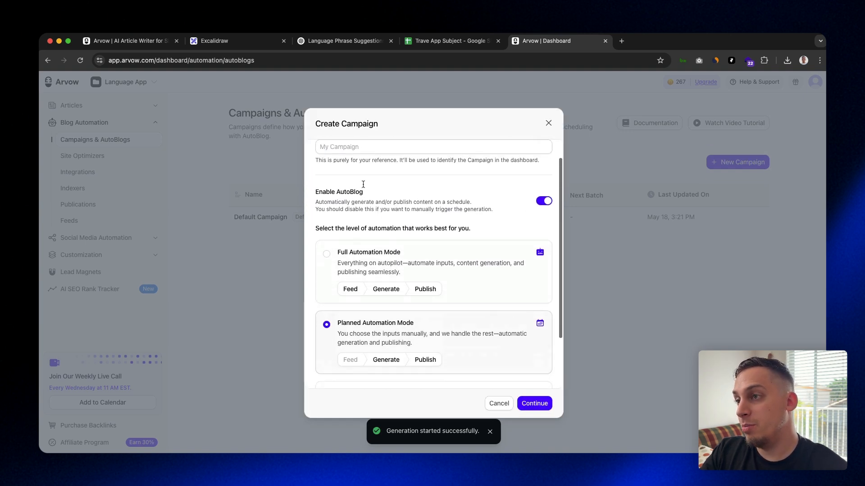
{"action": "scroll", "coordinate": [417, 207], "scroll_direction": "down", "scroll_amount": 3}
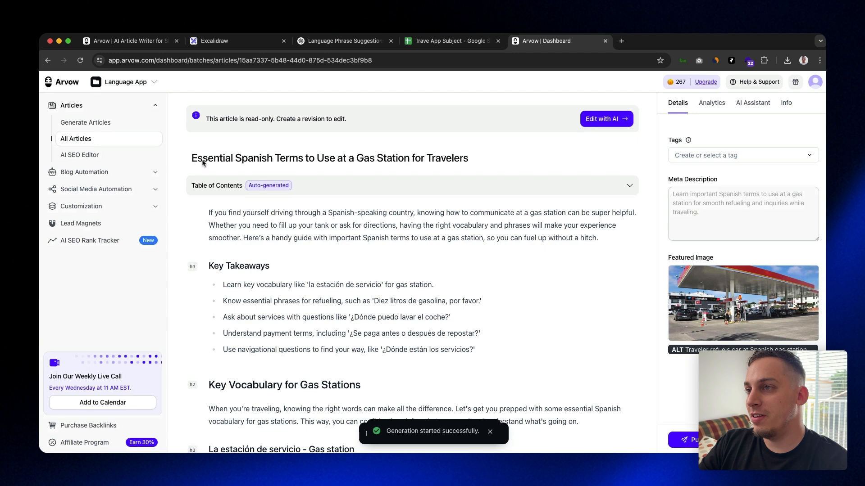
Read the key takeaways and gas station vocabulary headings in the "Essential Spanish Terms to Use at a Gas Station for Travelers" article
{"action": "scroll", "coordinate": [385, 168], "scroll_direction": "down", "scroll_amount": 10}
{"action": "scroll", "coordinate": [386, 169], "scroll_direction": "up", "scroll_amount": 2}
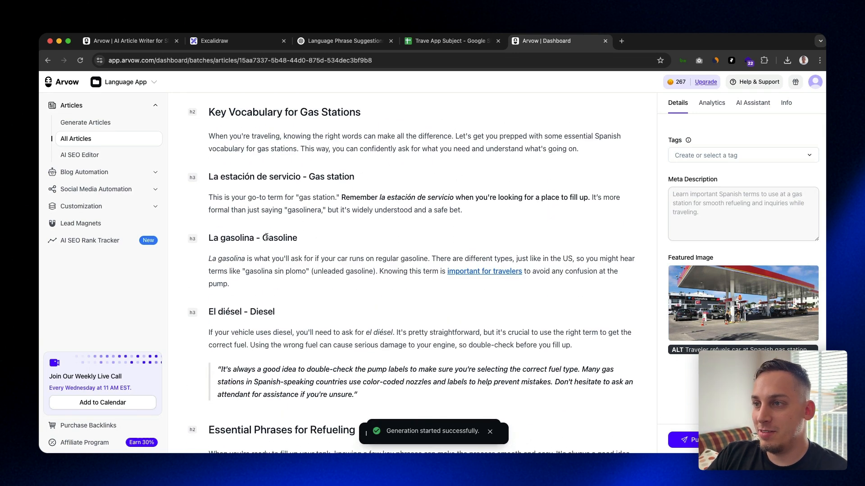
{"action": "left_click_drag", "start_coordinate": [315, 175], "coordinate": [355, 177]}
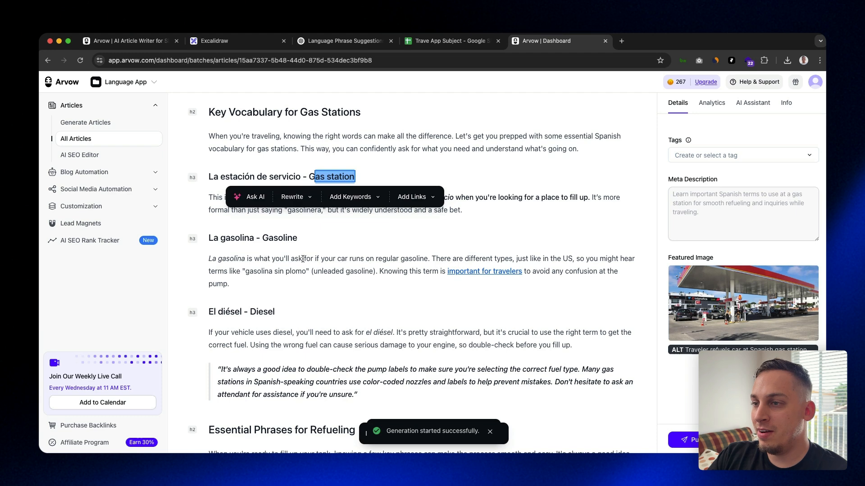
Try to add a link to the passage running from the wrong-fuel sentence into the pump label quote under "El diésel - Diesel"
{"action": "scroll", "coordinate": [297, 259], "scroll_direction": "down", "scroll_amount": 3}
{"action": "left_click_drag", "start_coordinate": [417, 264], "coordinate": [247, 234]}
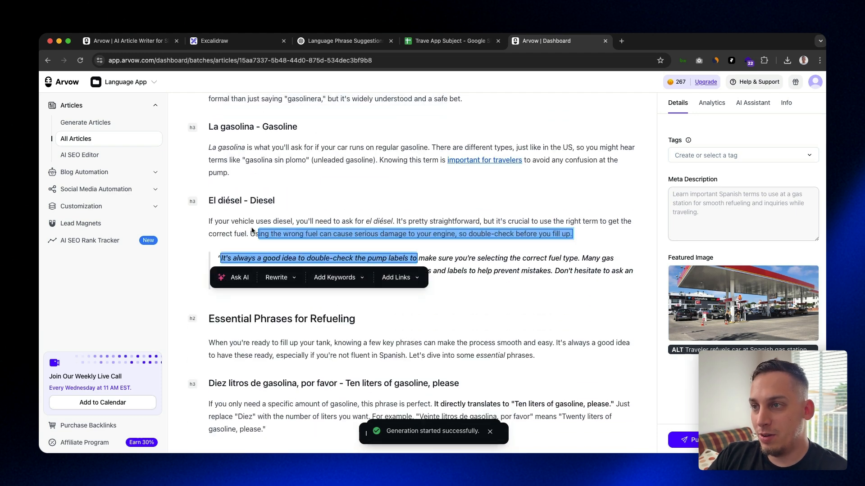
{"action": "left_click", "coordinate": [422, 283]}
{"action": "left_click", "coordinate": [429, 301]}
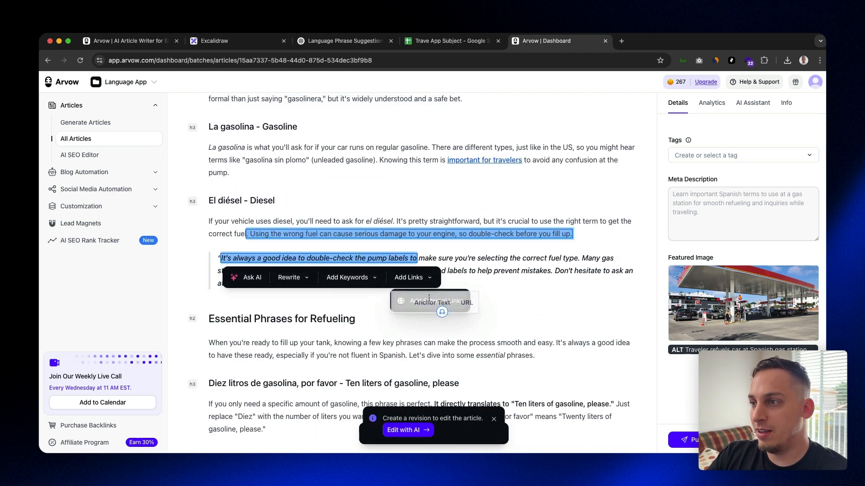
{"action": "left_click", "coordinate": [371, 251]}
Look over the article's refueling phrases, service inquiries and "Safety and Assistance Terms" sections, including their images
{"action": "scroll", "coordinate": [371, 251], "scroll_direction": "down", "scroll_amount": 20}
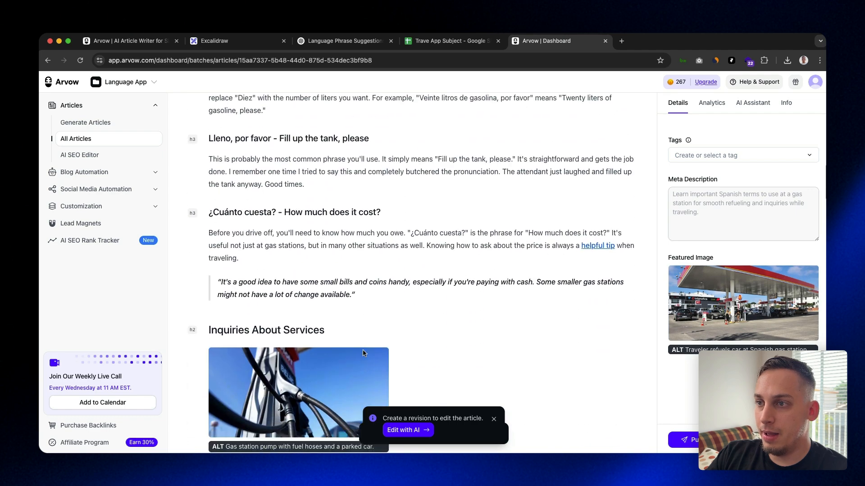
{"action": "scroll", "coordinate": [349, 344], "scroll_direction": "down", "scroll_amount": 6}
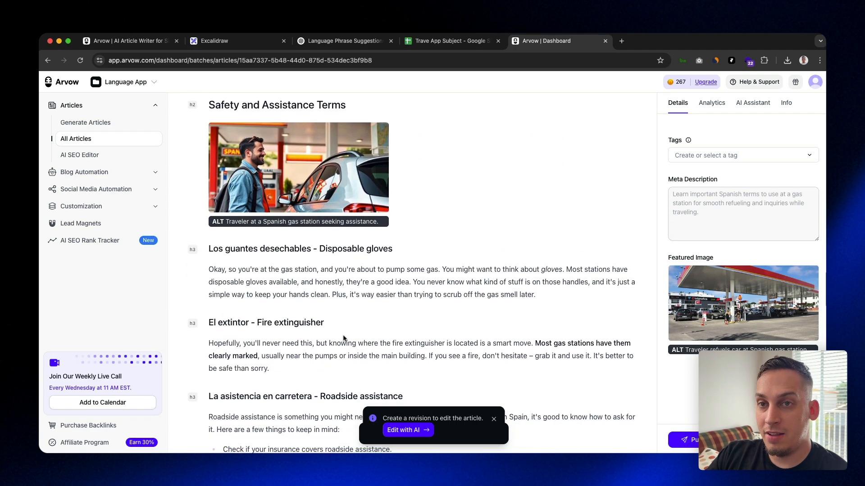